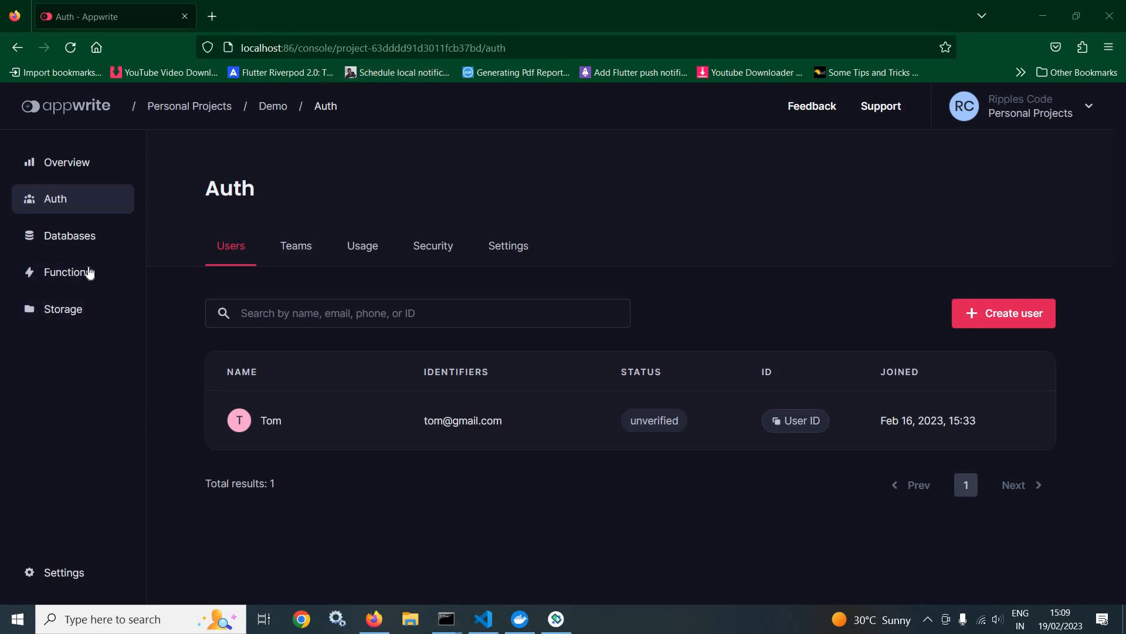
# Step: Create a new database named RipplesCode in the Demo project
pyautogui.click(70, 244)
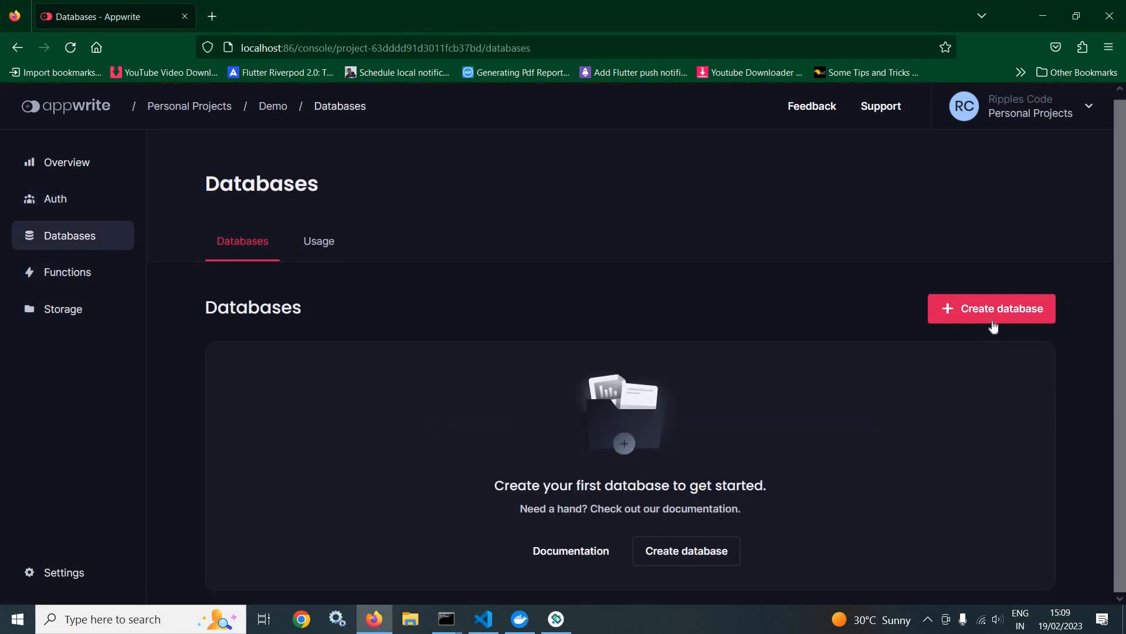
pyautogui.click(990, 311)
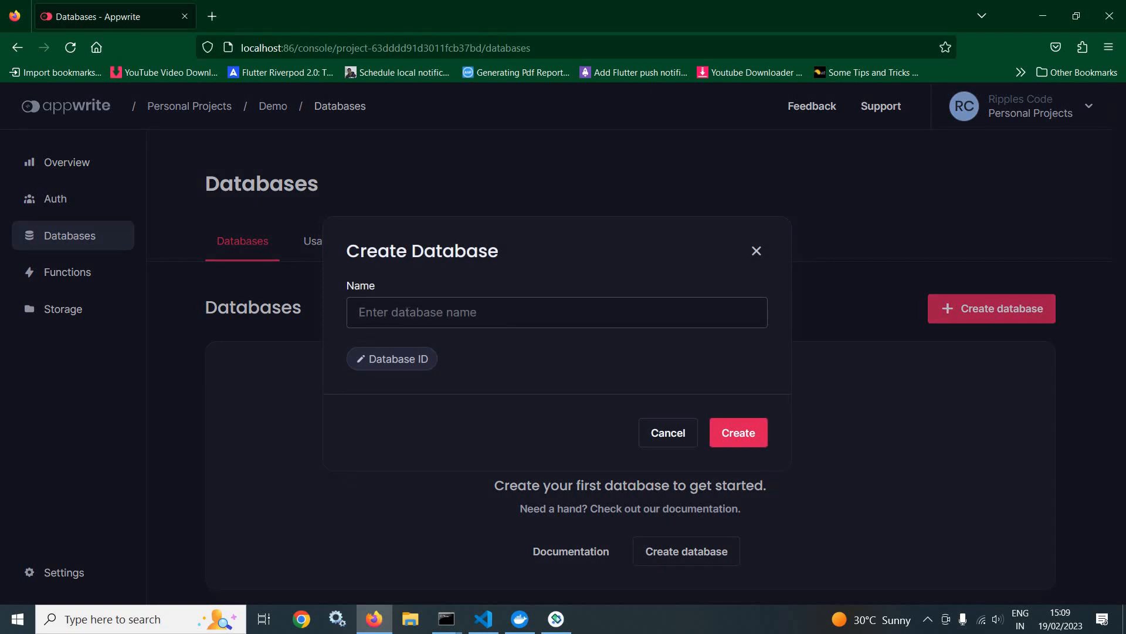
pyautogui.write('RipplesCode')
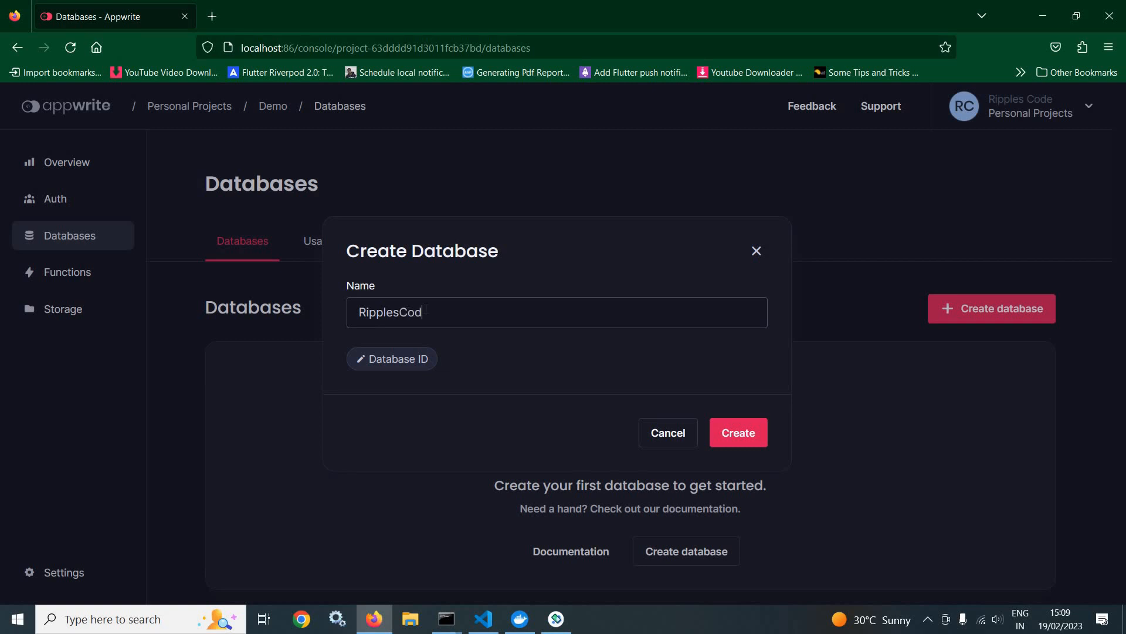
pyautogui.click(750, 434)
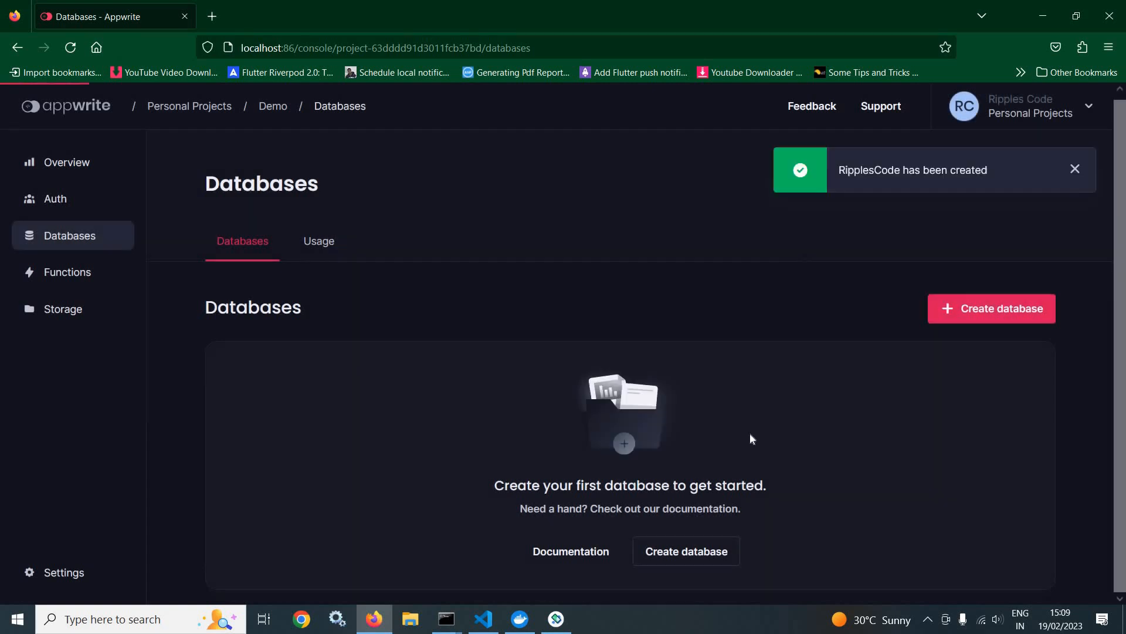
# Step: Open the RipplesCode database and create a collection named Employees in it
pyautogui.click(51, 246)
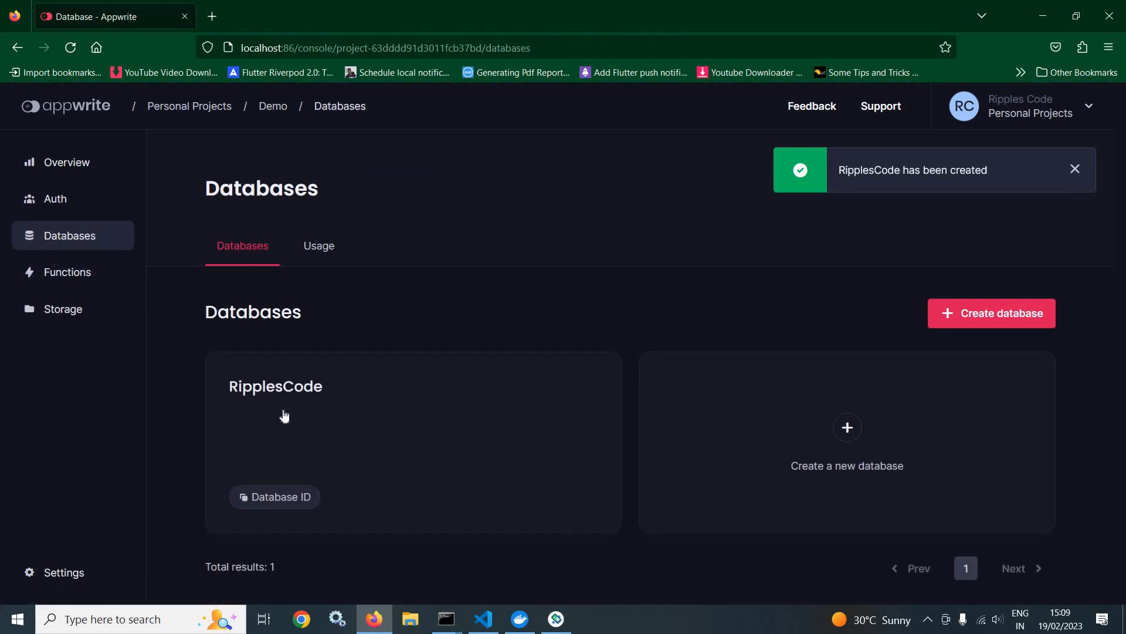
pyautogui.click(330, 460)
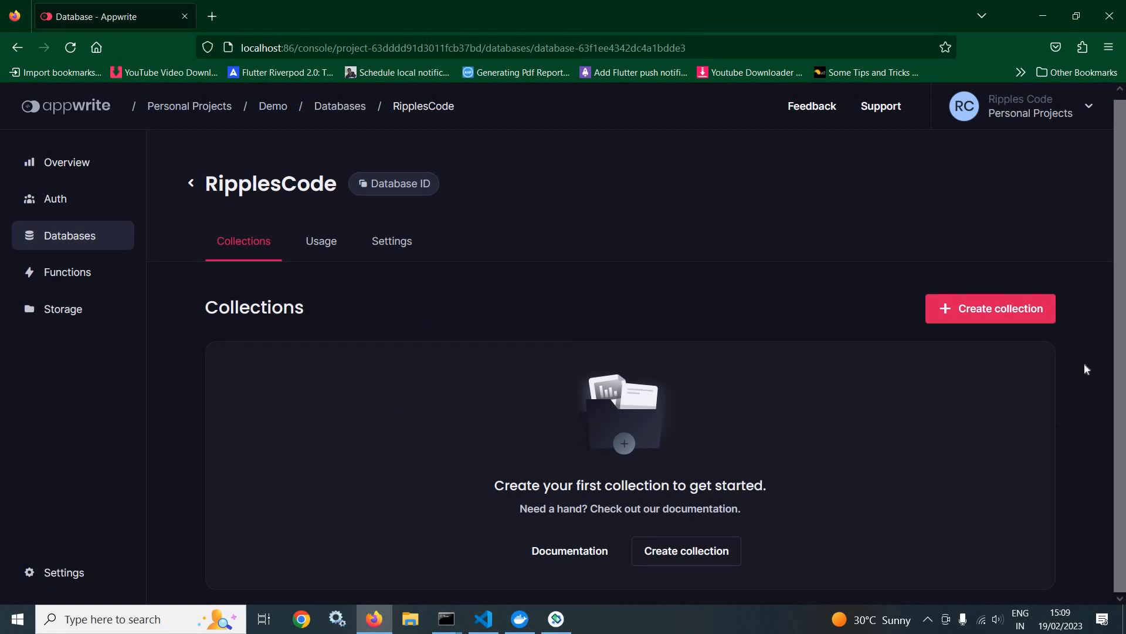
pyautogui.click(1002, 317)
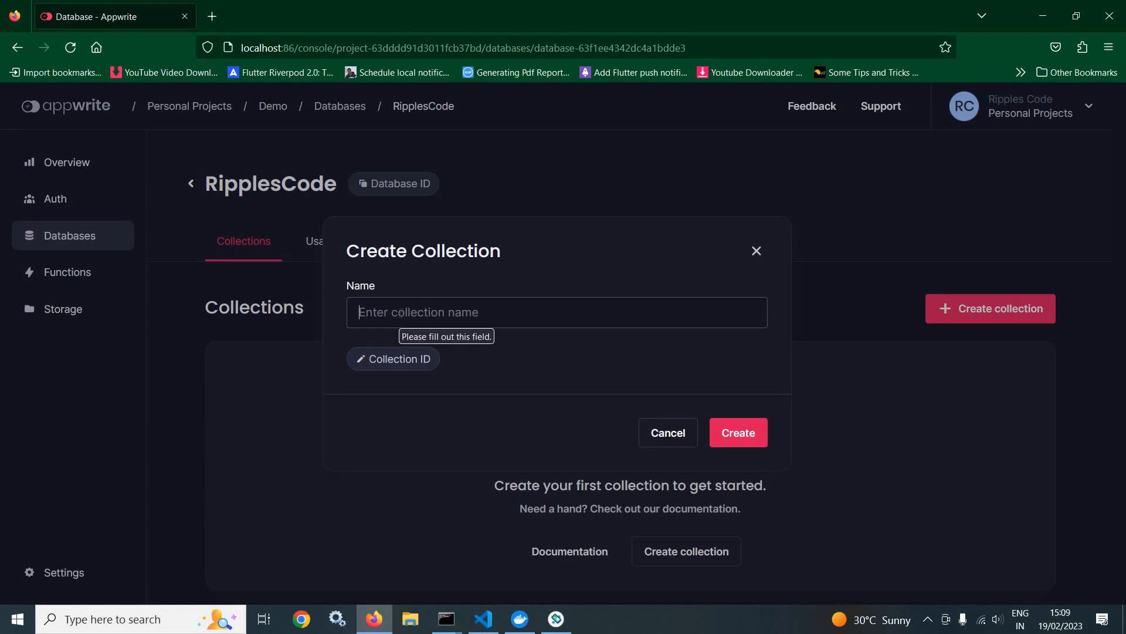
pyautogui.write('Eplo')
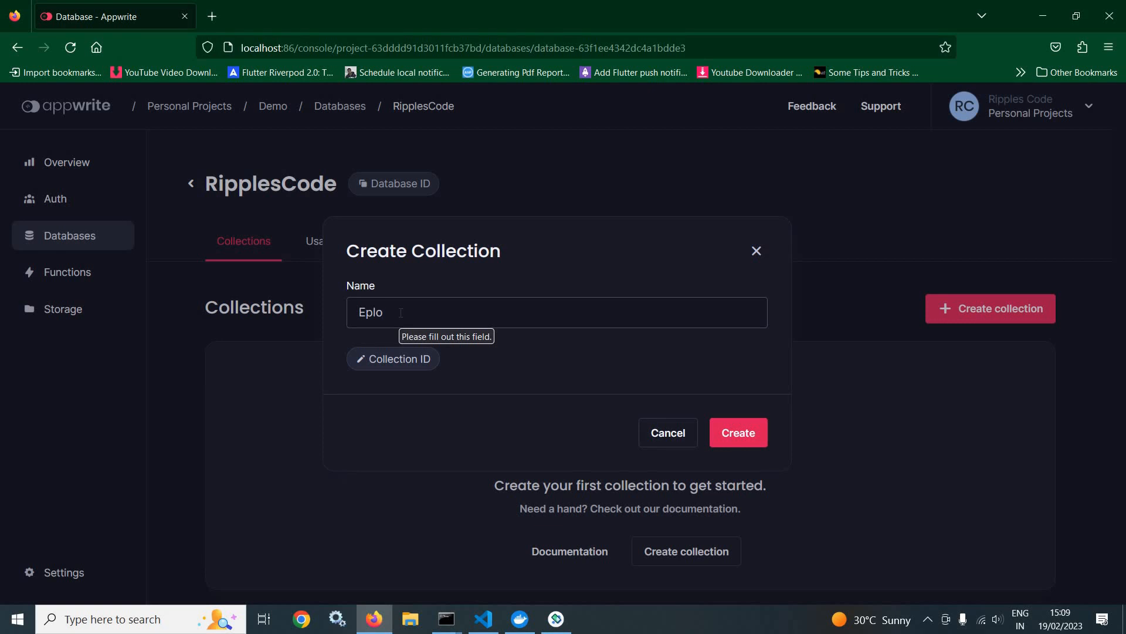
pyautogui.press('BackSpace')
pyautogui.write('mployees')
pyautogui.click(736, 432)
# Step: Open the Employees collection and show its attributes
pyautogui.click(65, 243)
pyautogui.click(297, 432)
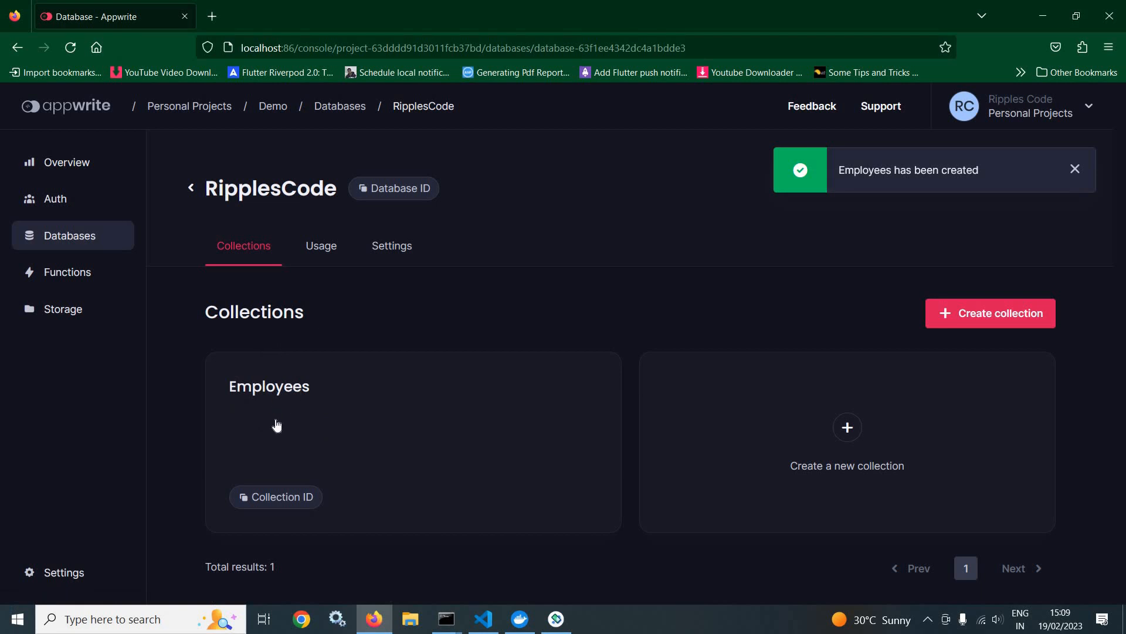
pyautogui.click(426, 432)
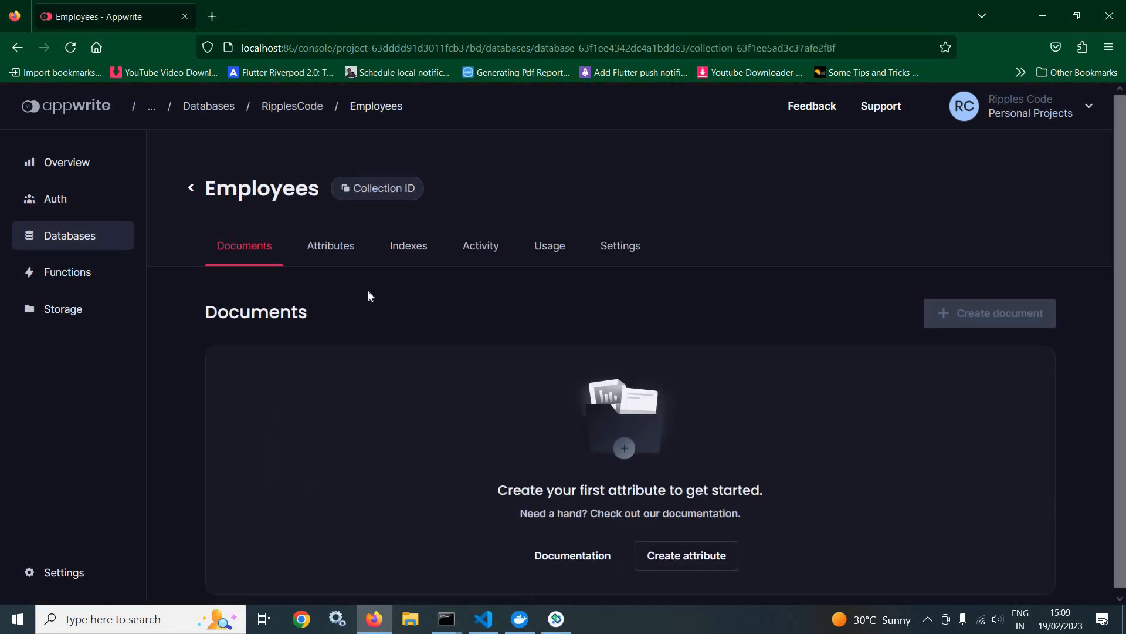
pyautogui.click(328, 253)
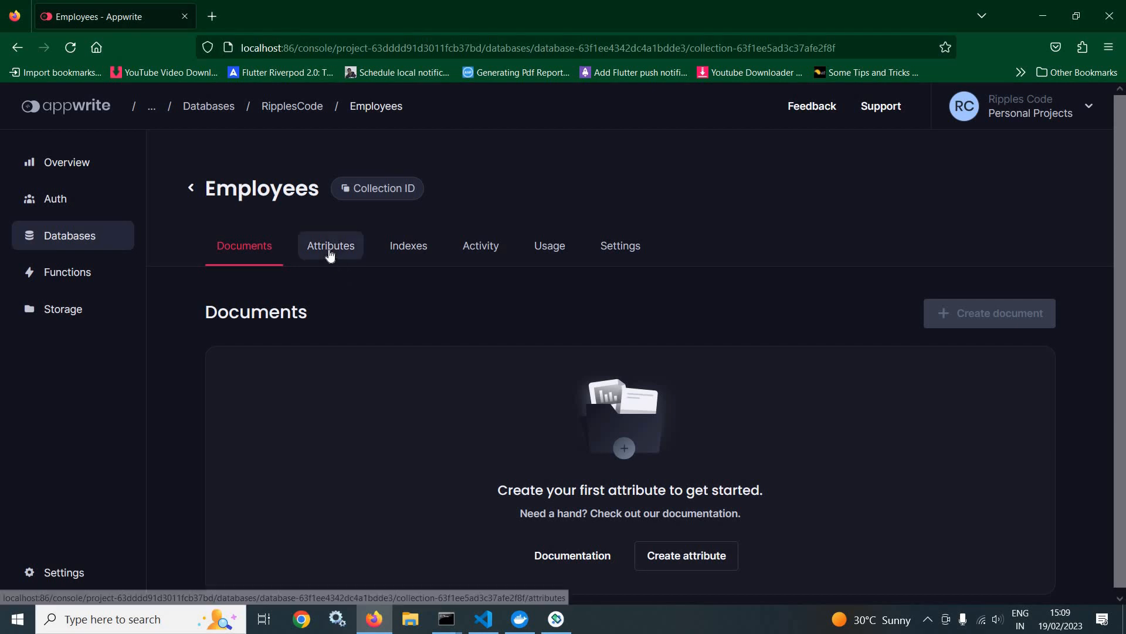
# Step: Create a required String attribute with the key name and a size of 100 in the Employees collection
pyautogui.click(979, 314)
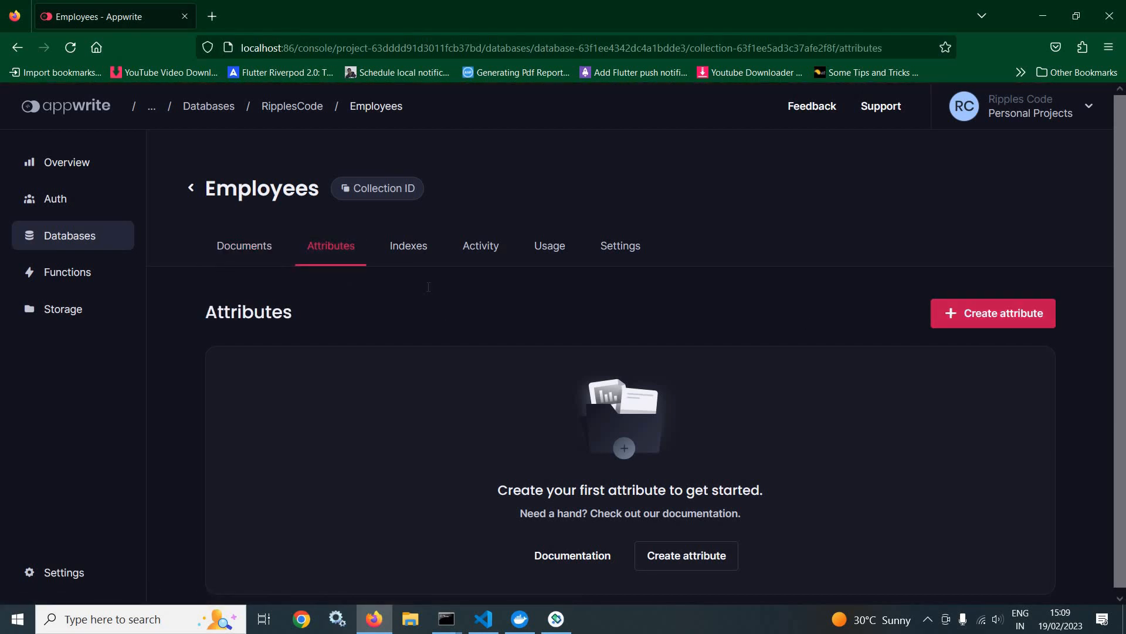
pyautogui.write('name')
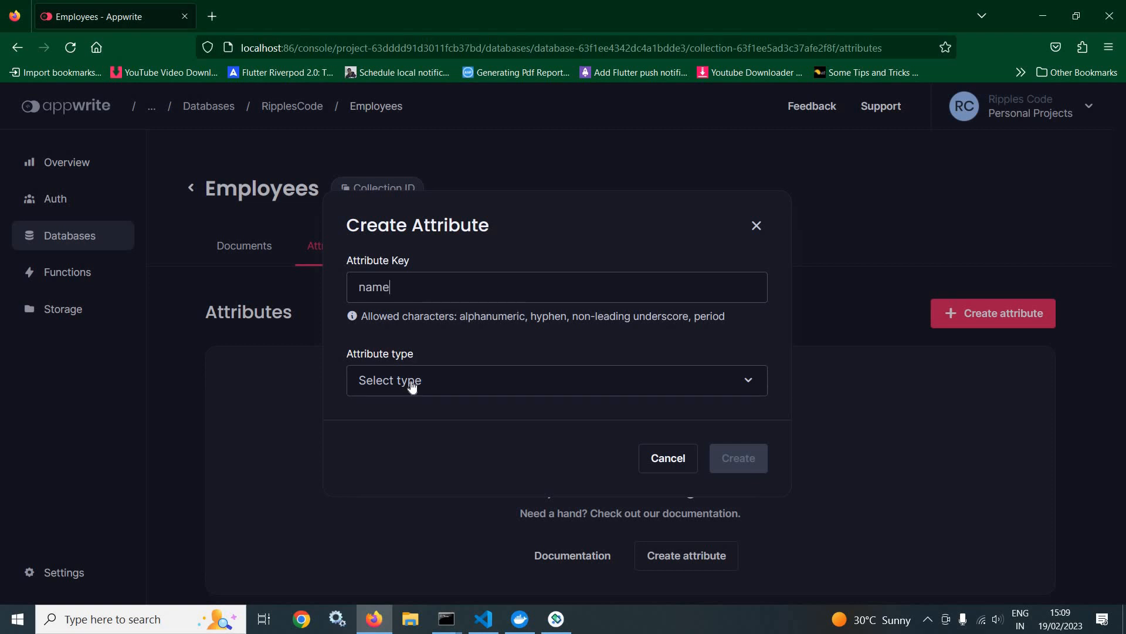
pyautogui.click(410, 384)
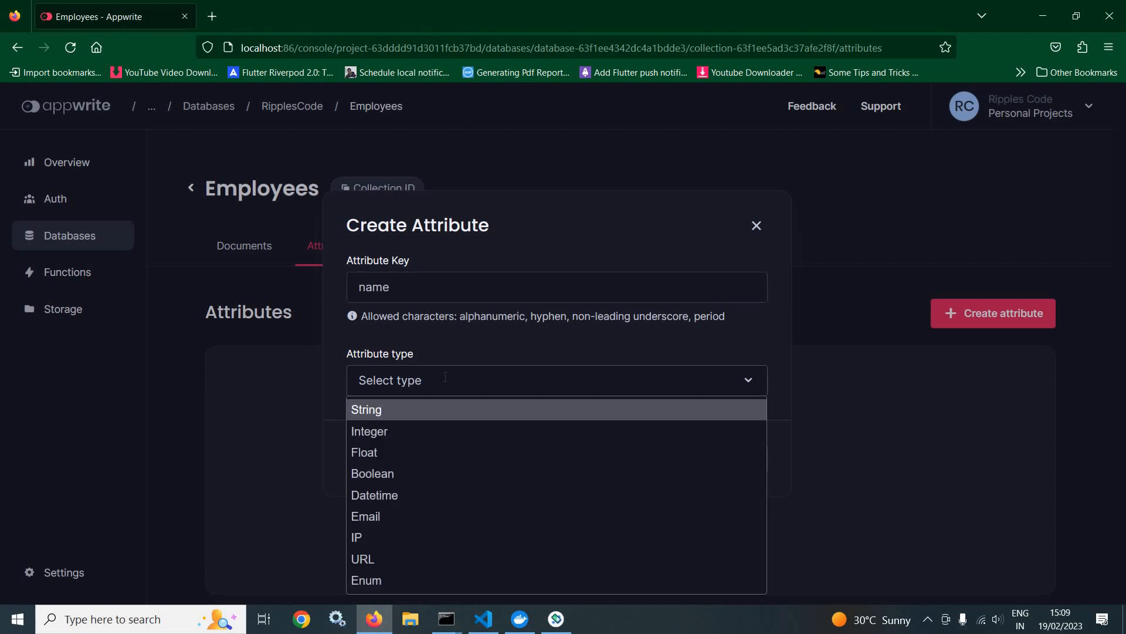
pyautogui.click(369, 414)
pyautogui.click(405, 372)
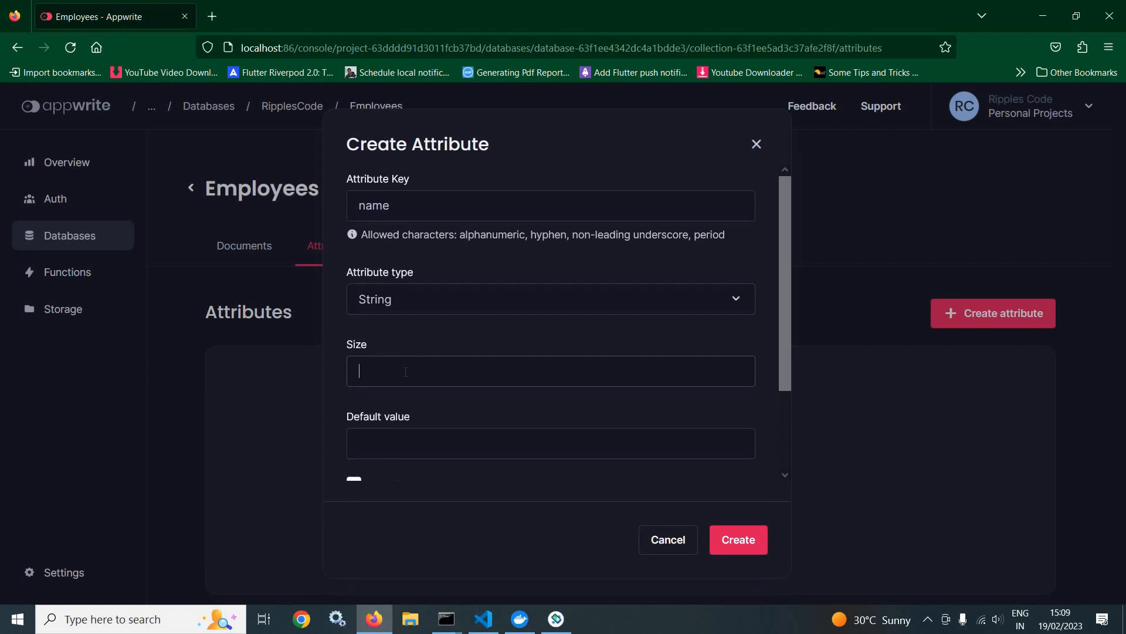
pyautogui.write('100')
pyautogui.press('Down')
pyautogui.scroll(-3, 546, 405)
pyautogui.click(604, 382)
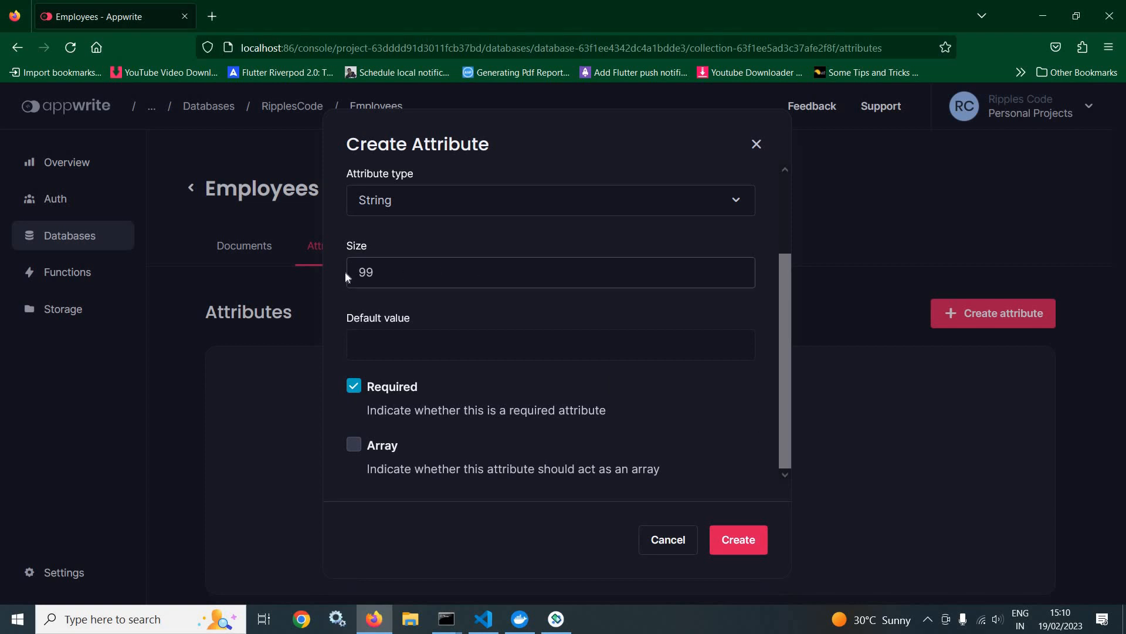
pyautogui.write('100')
pyautogui.click(738, 539)
# Step: Add a required String attribute with the key department and a size of 100
pyautogui.click(987, 320)
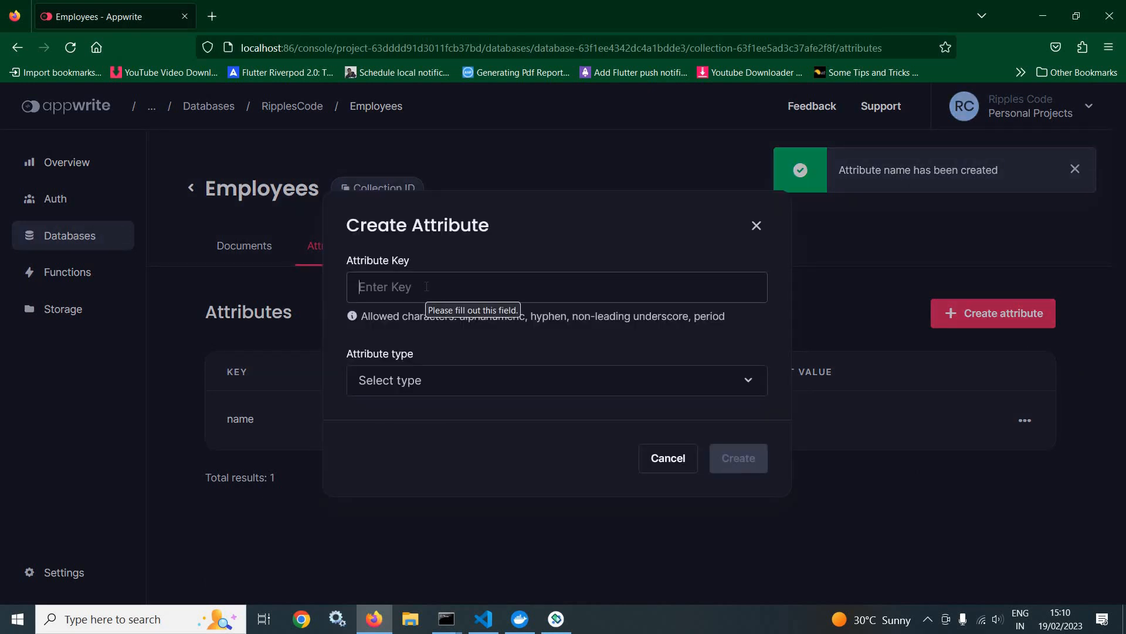
pyautogui.write('department')
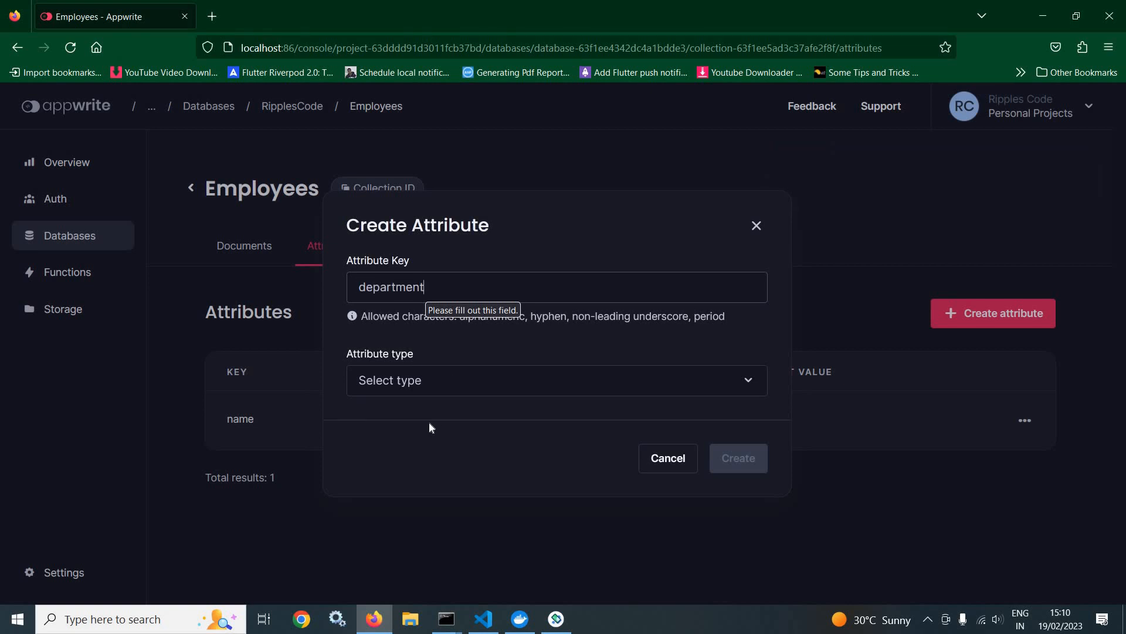
pyautogui.click(417, 388)
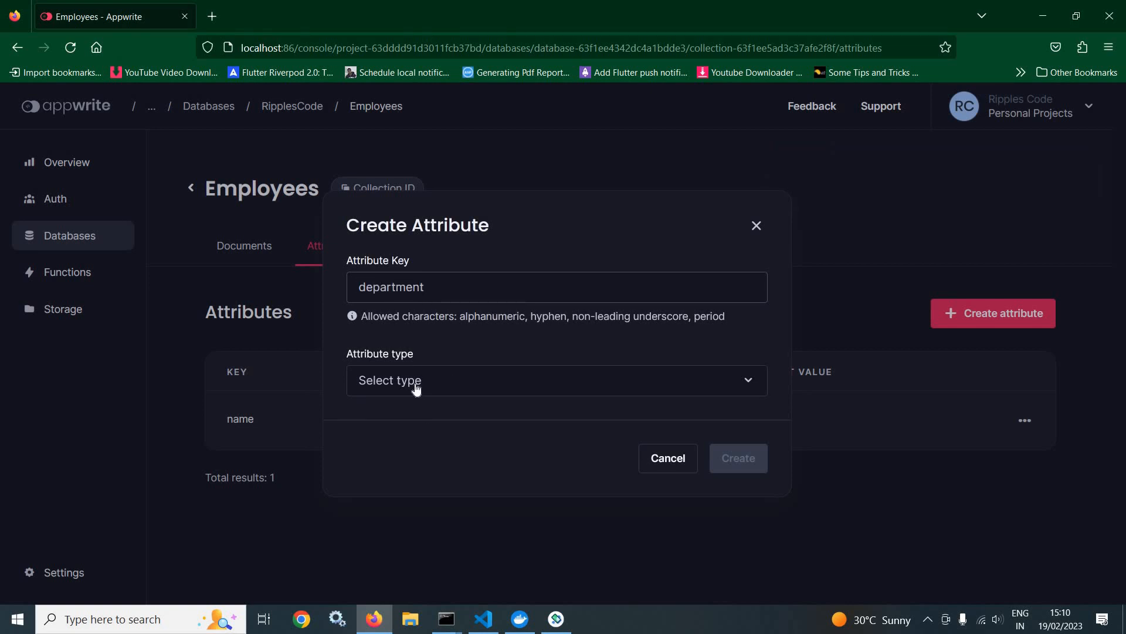
pyautogui.click(377, 414)
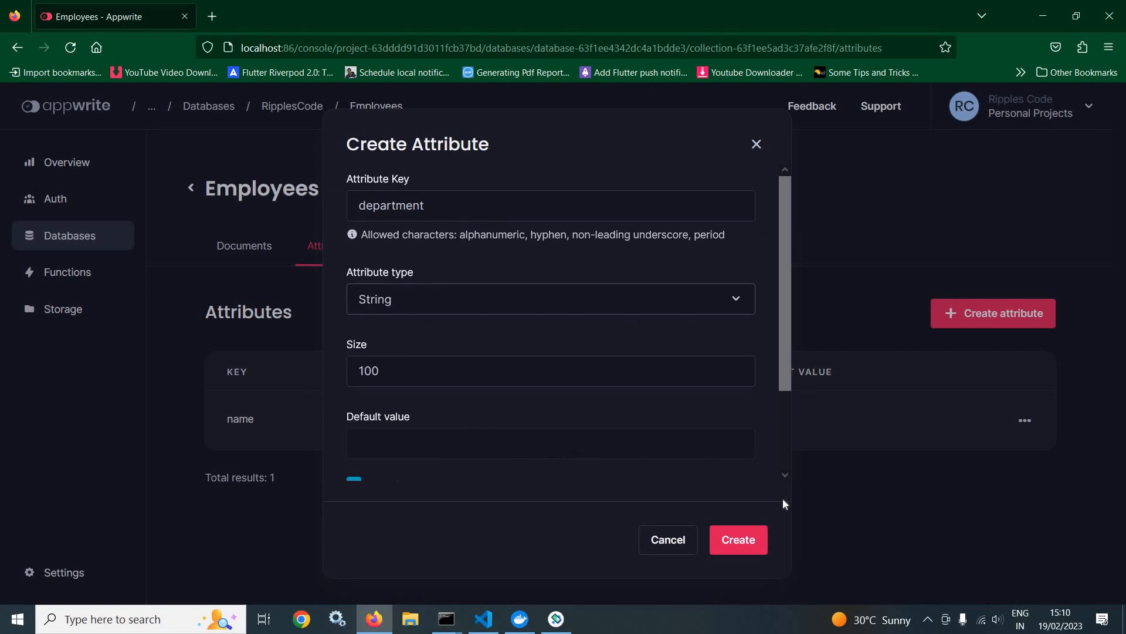
pyautogui.scroll(-2, 782, 497)
pyautogui.click(744, 538)
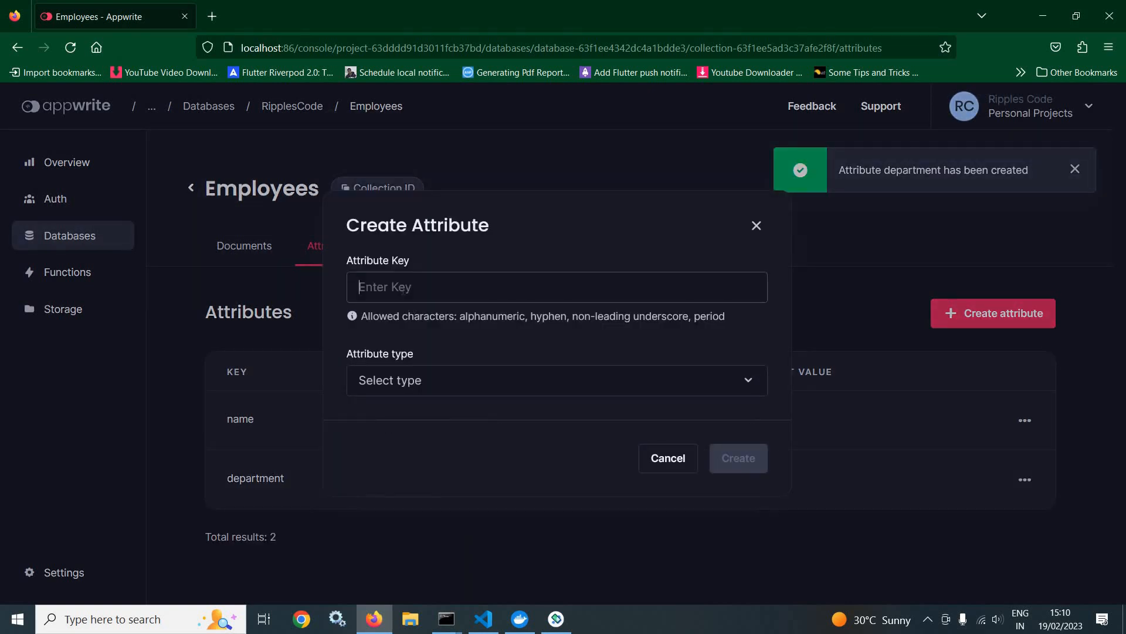
# Step: Add a required String attribute with the key createdBy and a size of 100
pyautogui.write('cr')
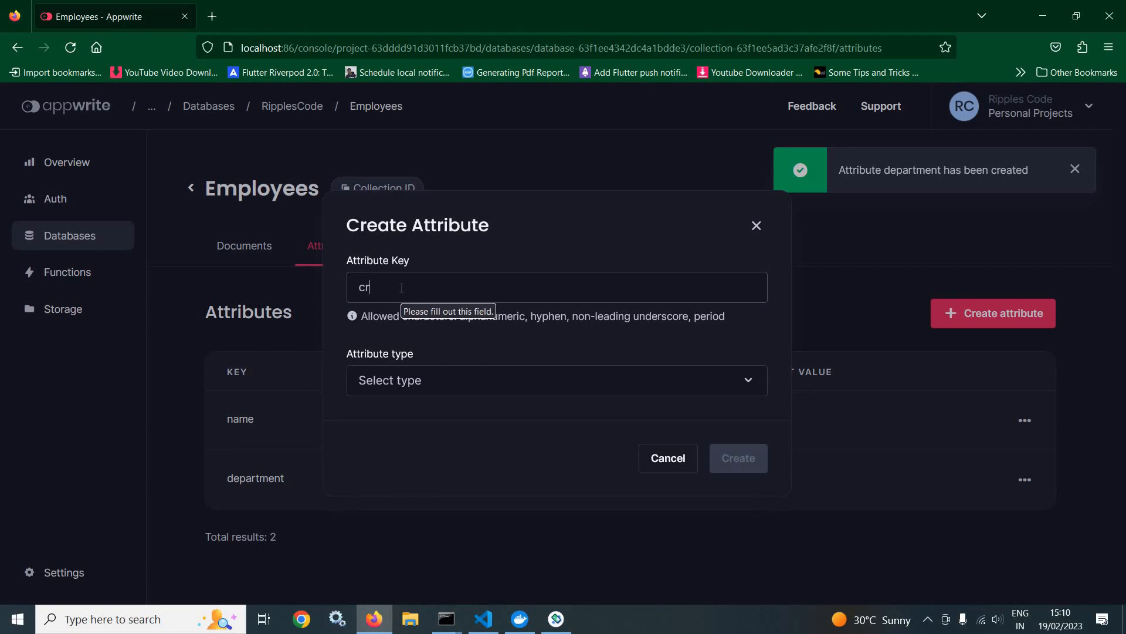
pyautogui.write('eatedBy')
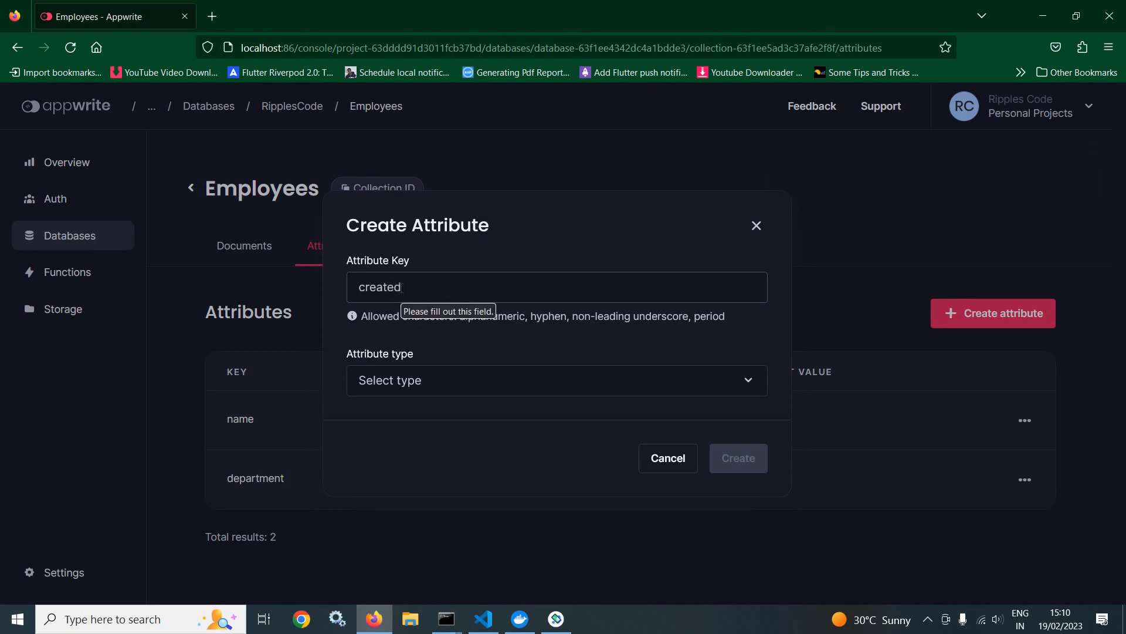
pyautogui.click(389, 392)
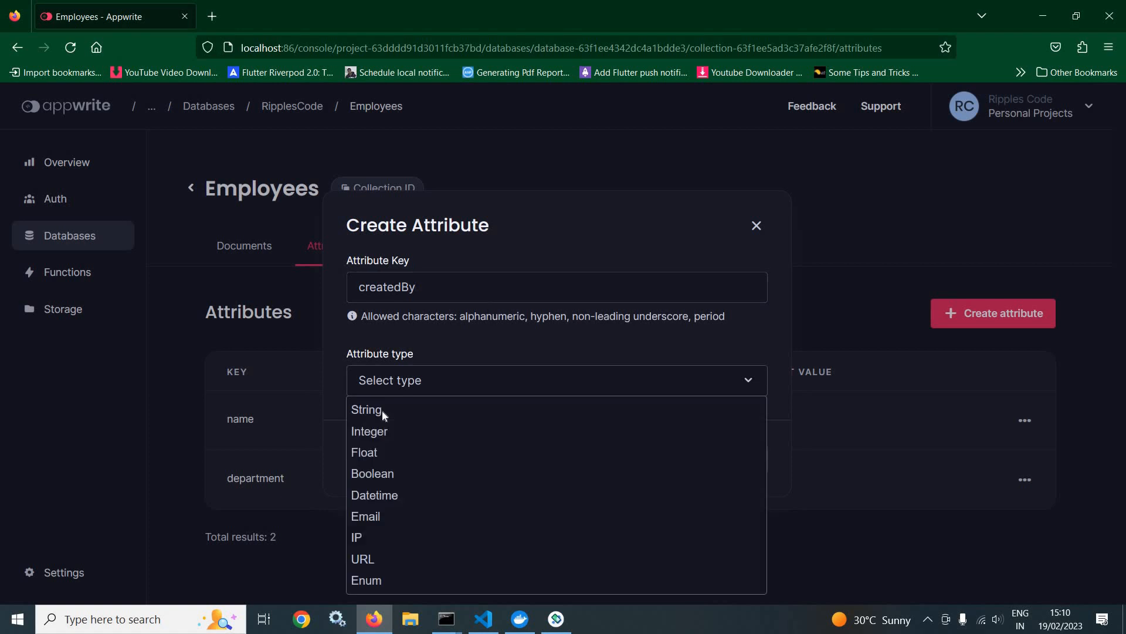
pyautogui.click(468, 414)
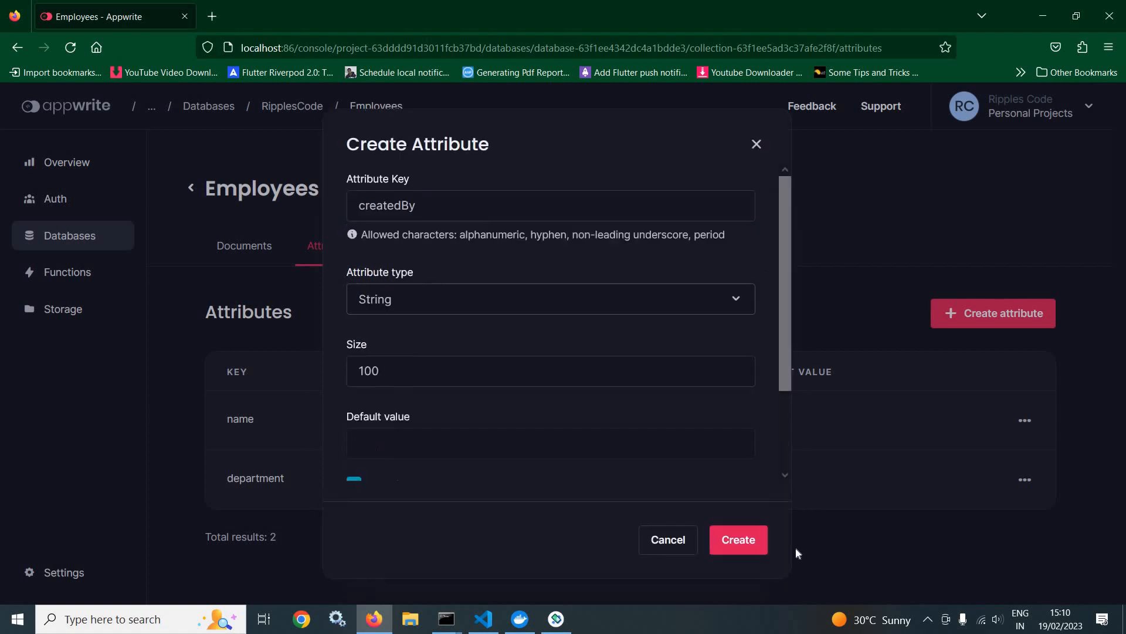
pyautogui.click(746, 547)
# Step: Add a required String attribute with the key image to the Employees collection
pyautogui.click(996, 324)
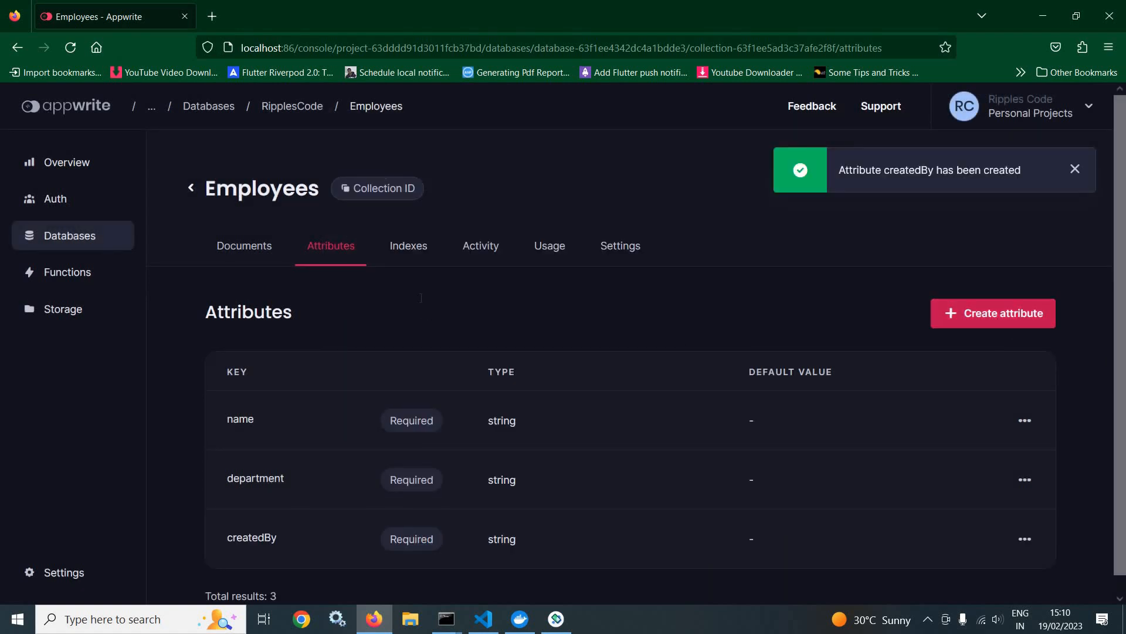
pyautogui.write('imae')
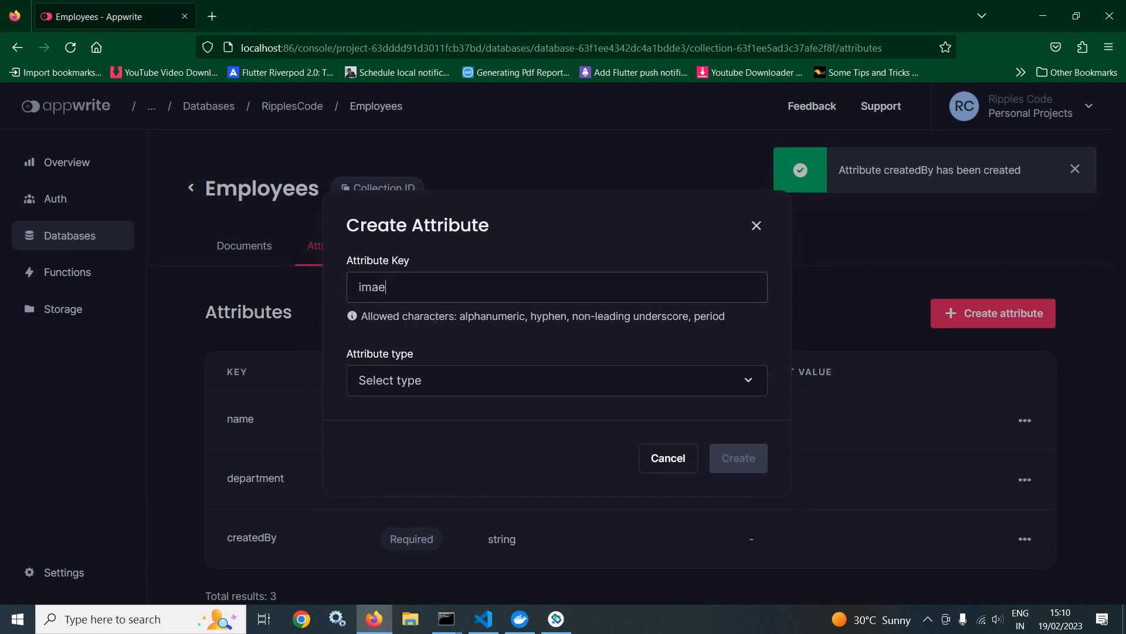
pyautogui.press('BackSpace')
pyautogui.write('ge')
pyautogui.click(386, 390)
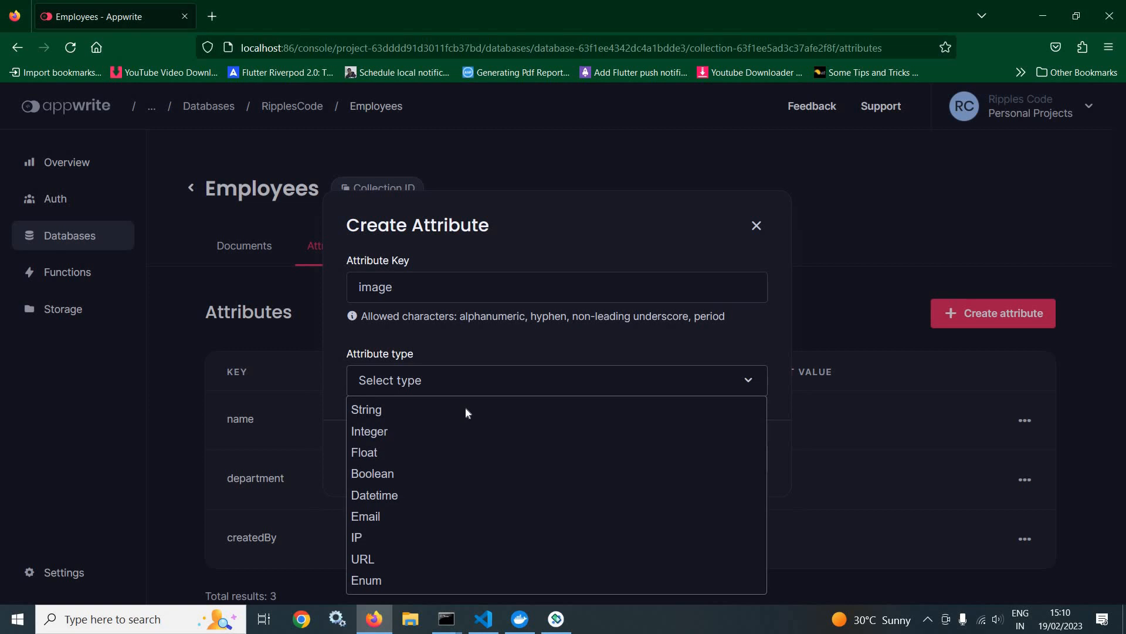
pyautogui.click(469, 407)
pyautogui.scroll(-2, 737, 551)
pyautogui.click(738, 540)
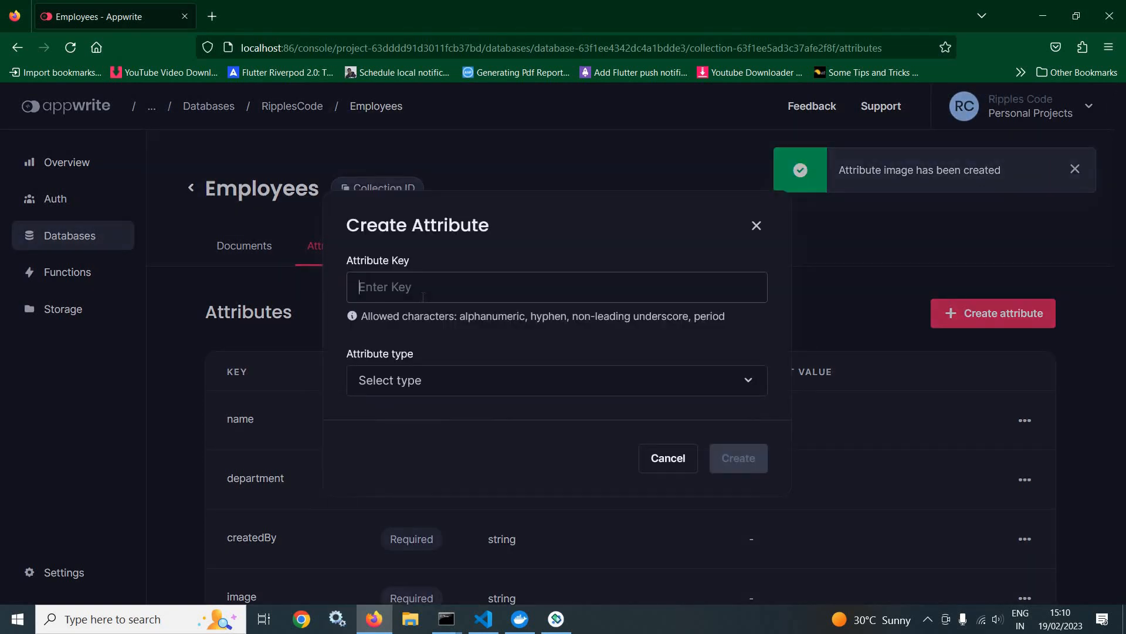
# Step: Add a required String attribute with the key createdAt to the Employees collection
pyautogui.write('created')
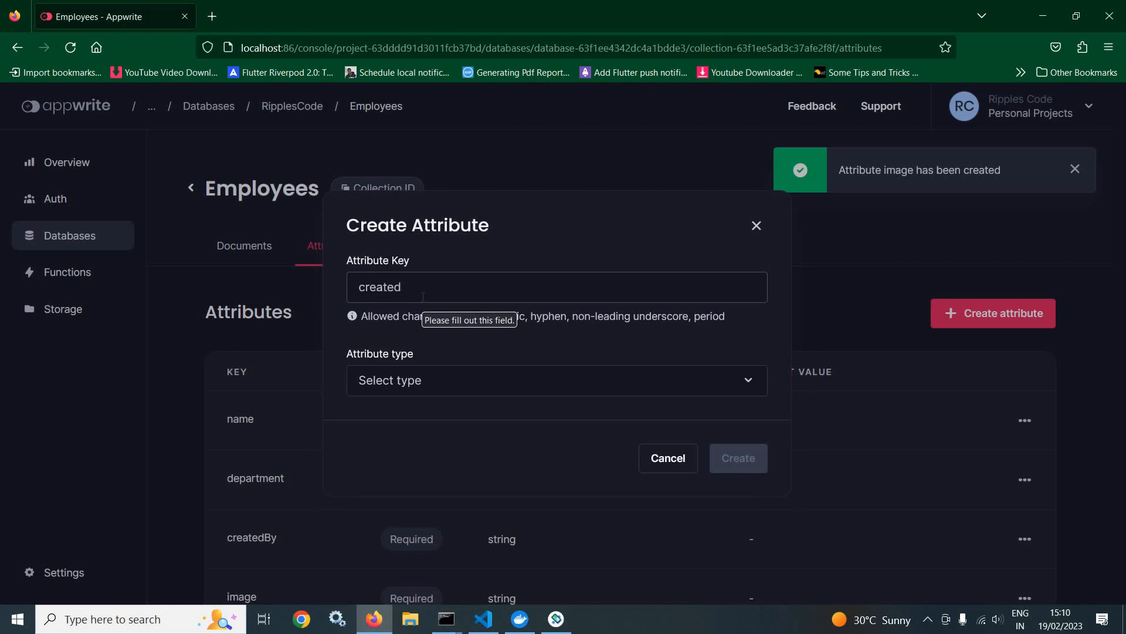
pyautogui.write('At')
pyautogui.click(441, 390)
pyautogui.click(417, 411)
pyautogui.click(737, 539)
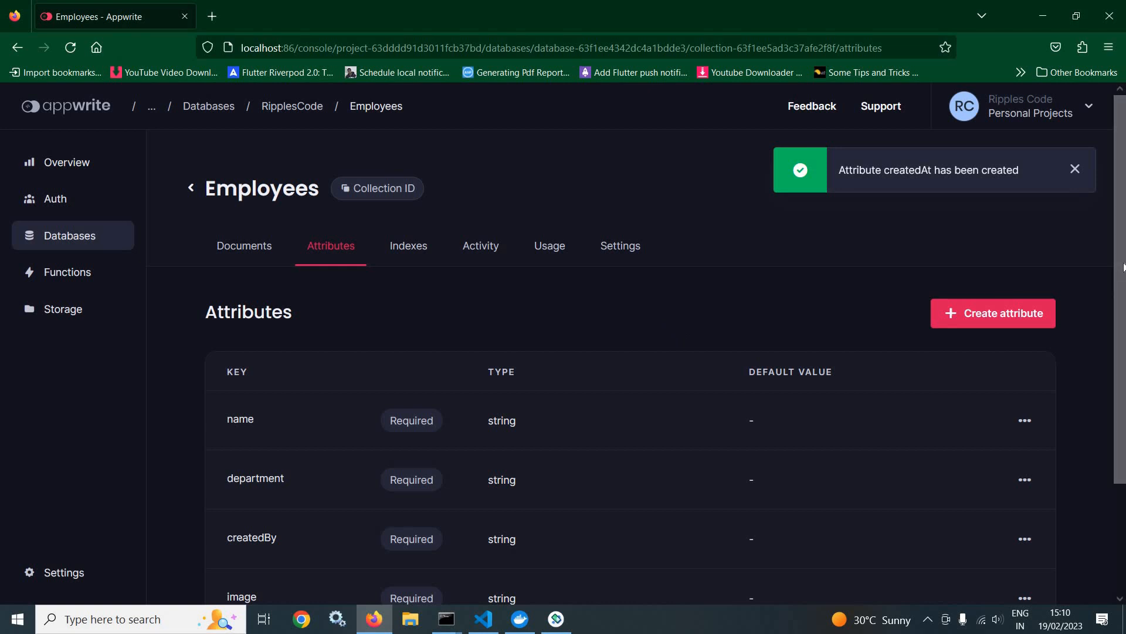
pyautogui.moveTo(1123, 284); pyautogui.dragTo(1119, 369)
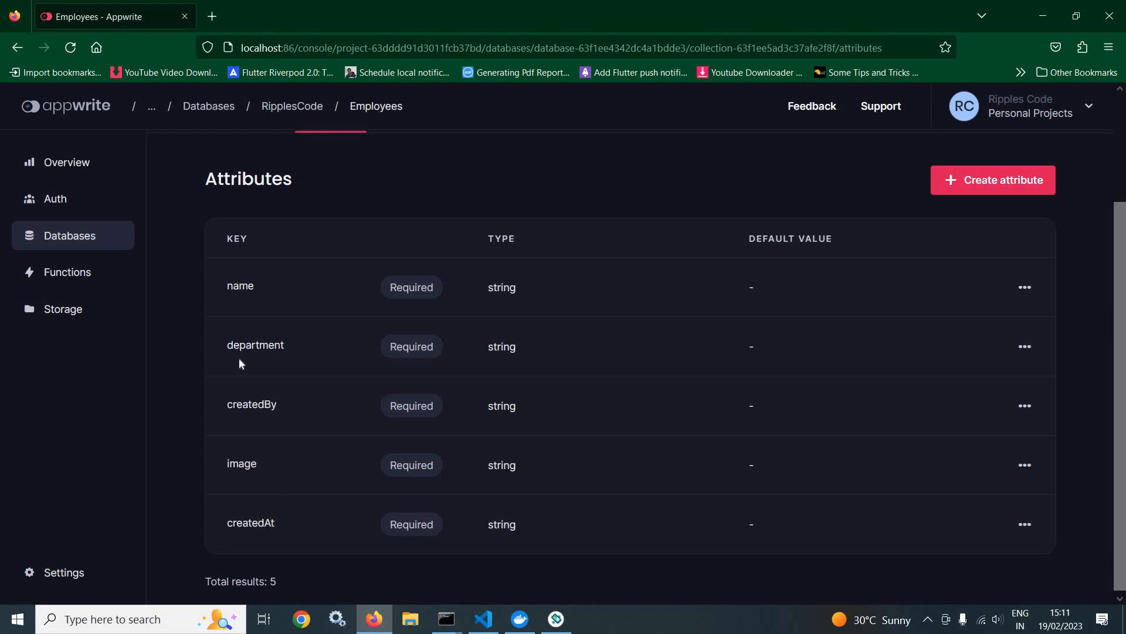
pyautogui.scroll(3, 421, 458)
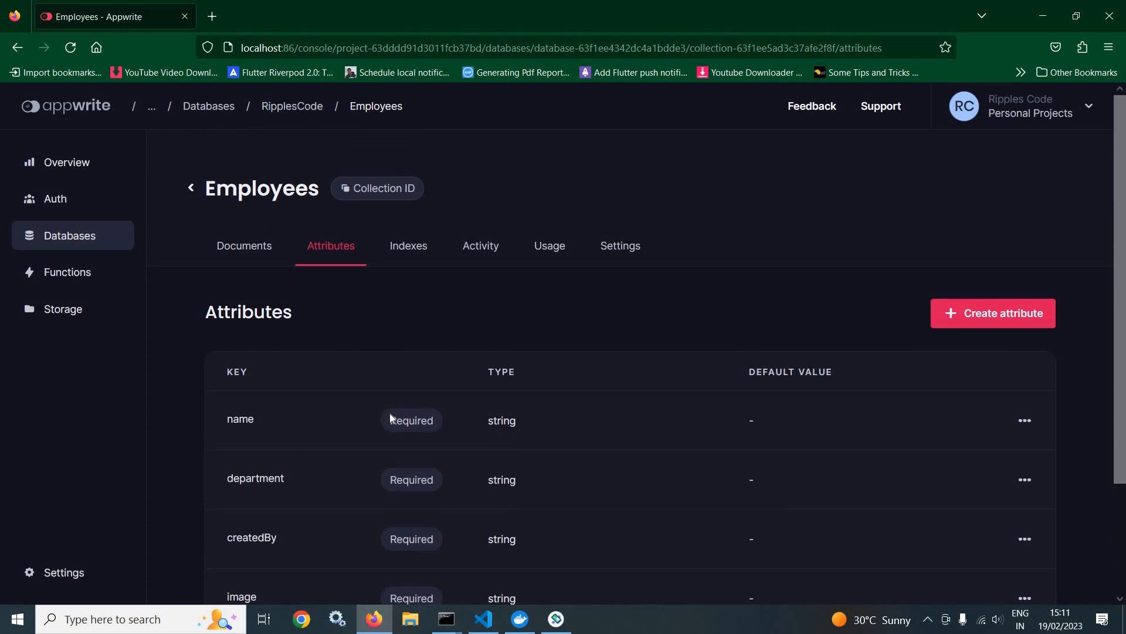
pyautogui.scroll(-3, 389, 413)
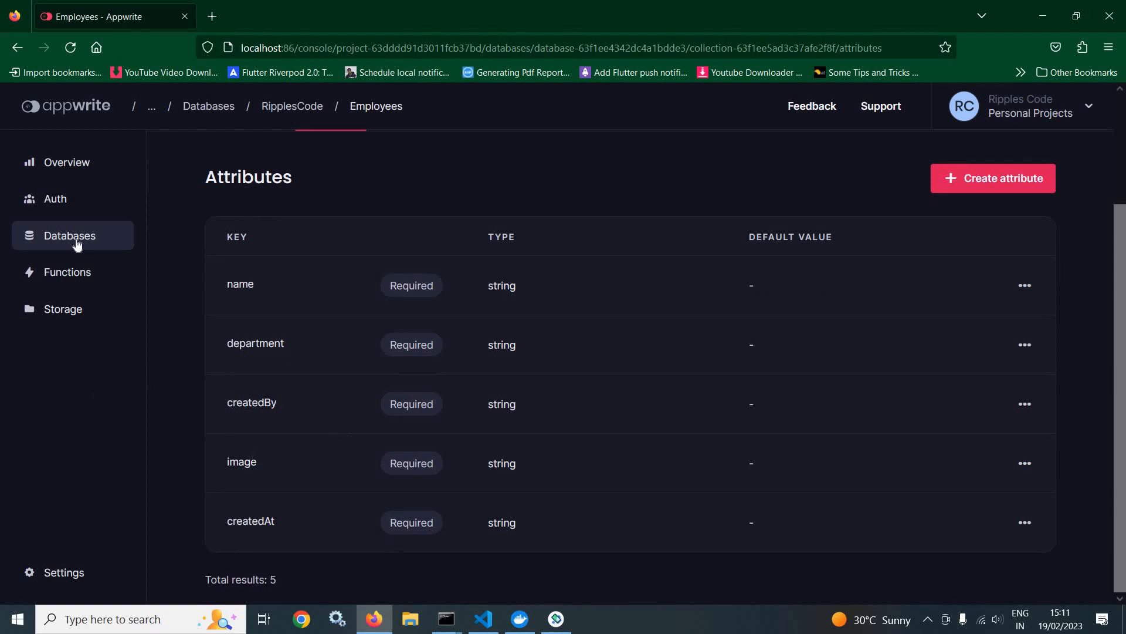
# Step: Create a storage bucket named Employee and return to the bucket list
pyautogui.scroll(2, 81, 276)
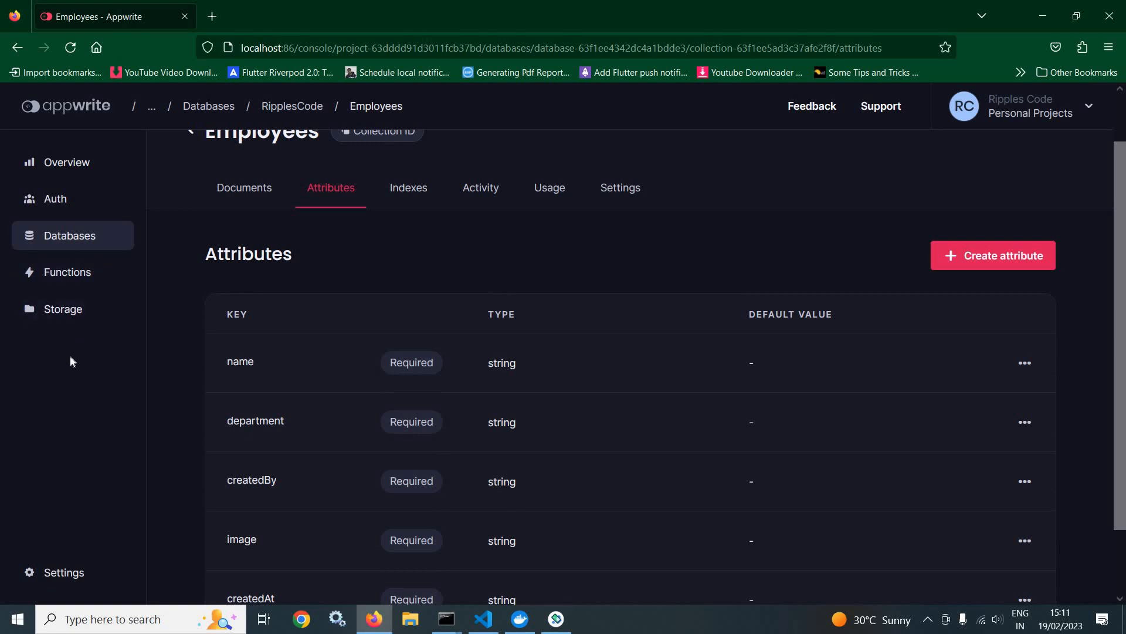
pyautogui.click(63, 317)
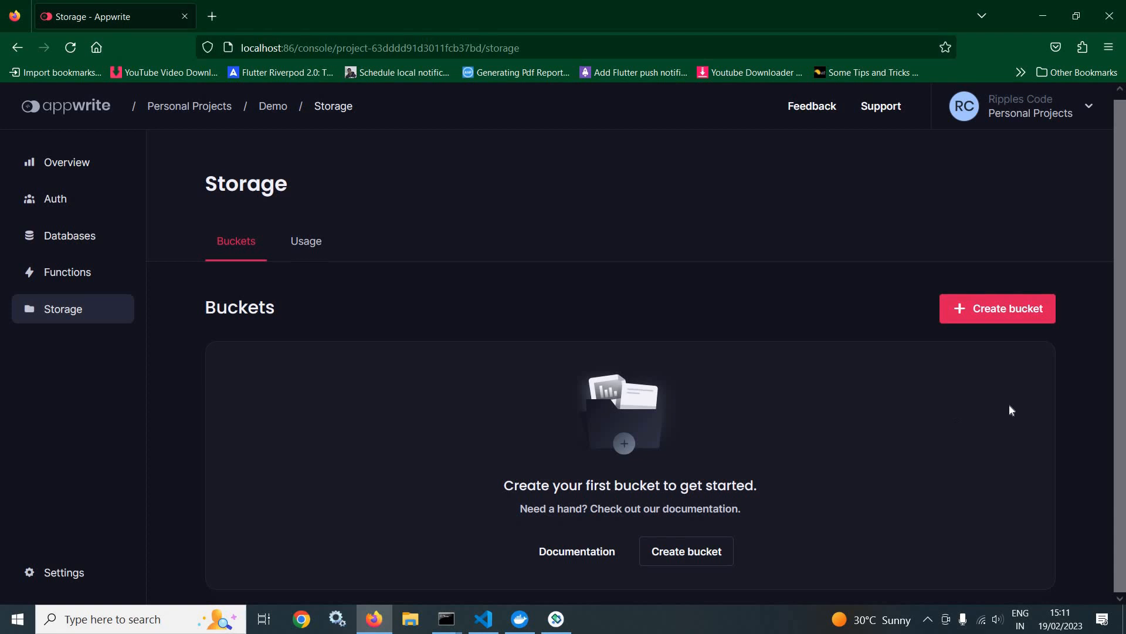
pyautogui.click(1001, 317)
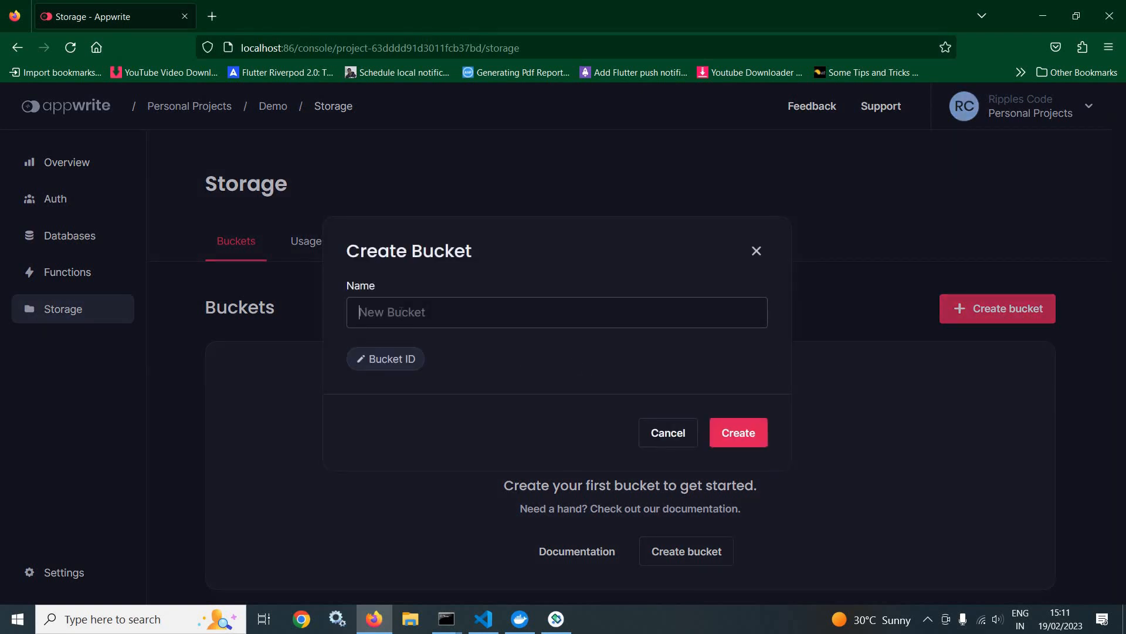
pyautogui.write('Employee')
pyautogui.click(752, 433)
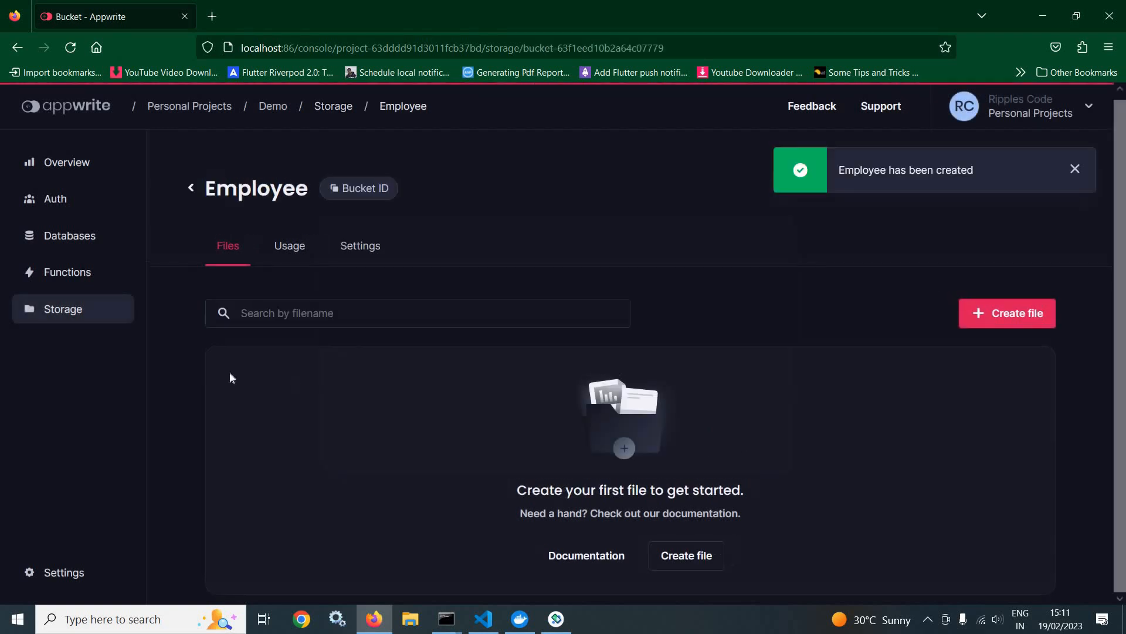
pyautogui.click(72, 315)
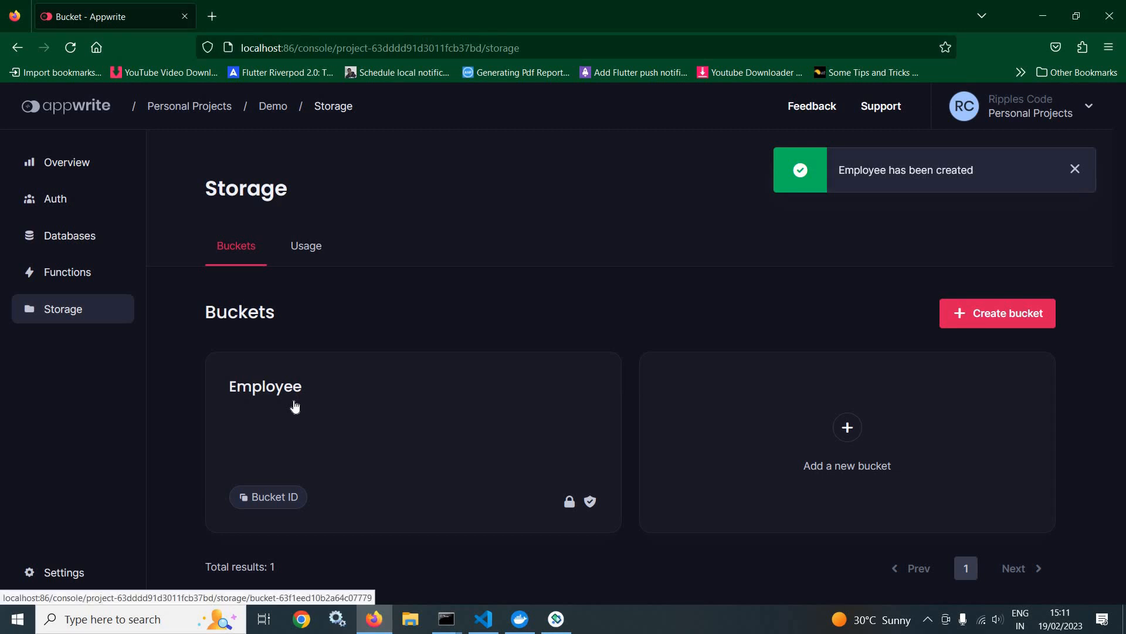
# Step: Open the settings of the Employees collection in the RipplesCode database
pyautogui.click(75, 236)
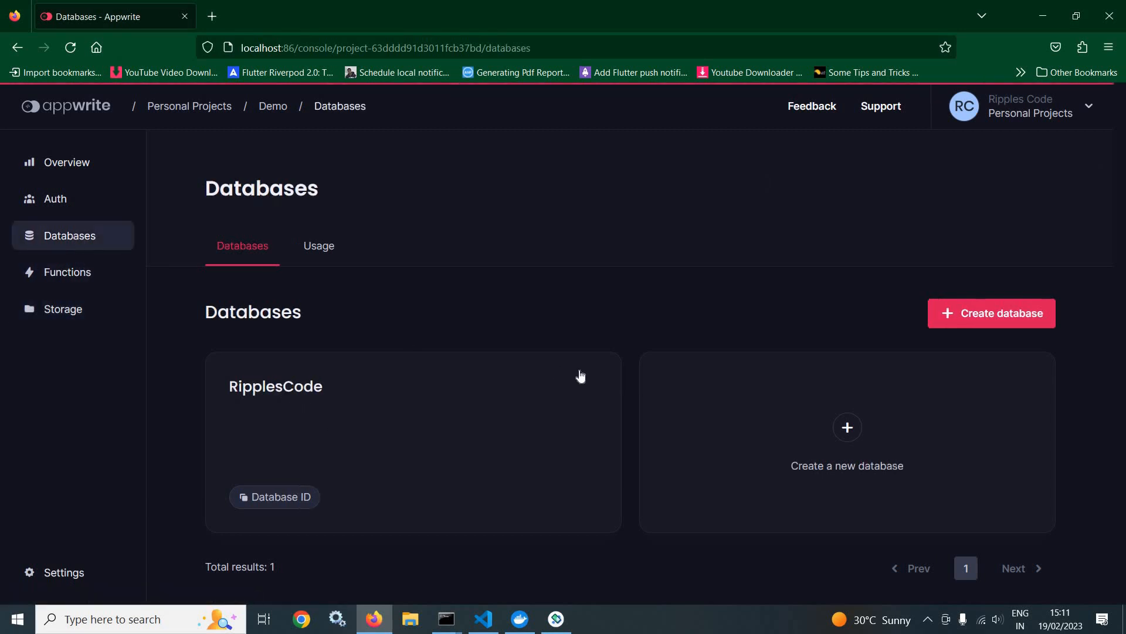
pyautogui.click(356, 391)
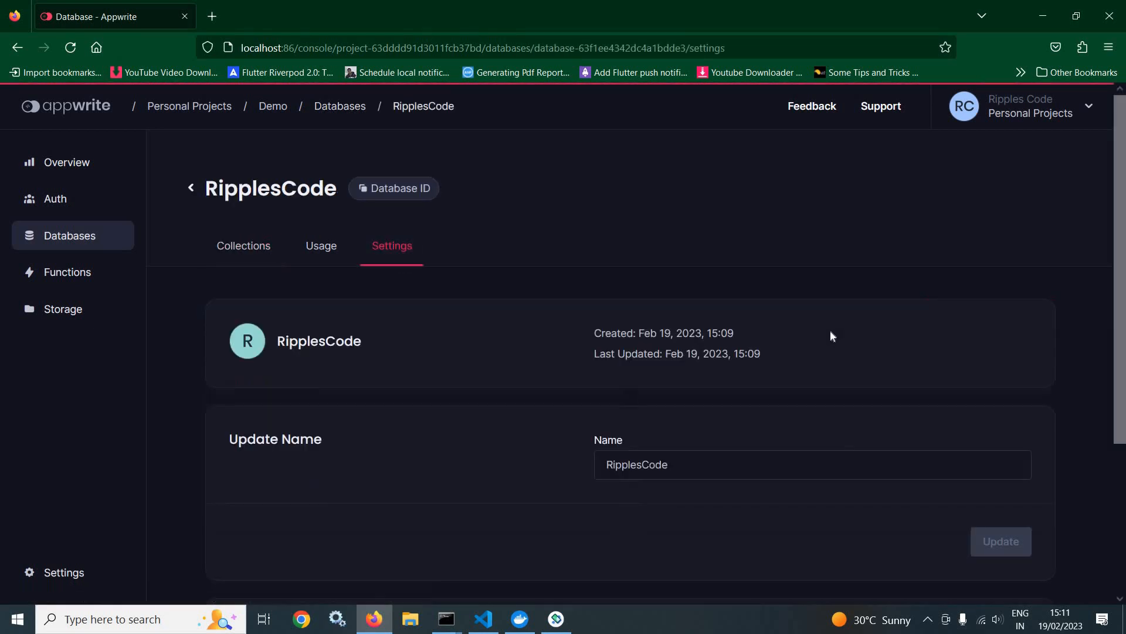
pyautogui.scroll(-3, 829, 329)
pyautogui.click(84, 238)
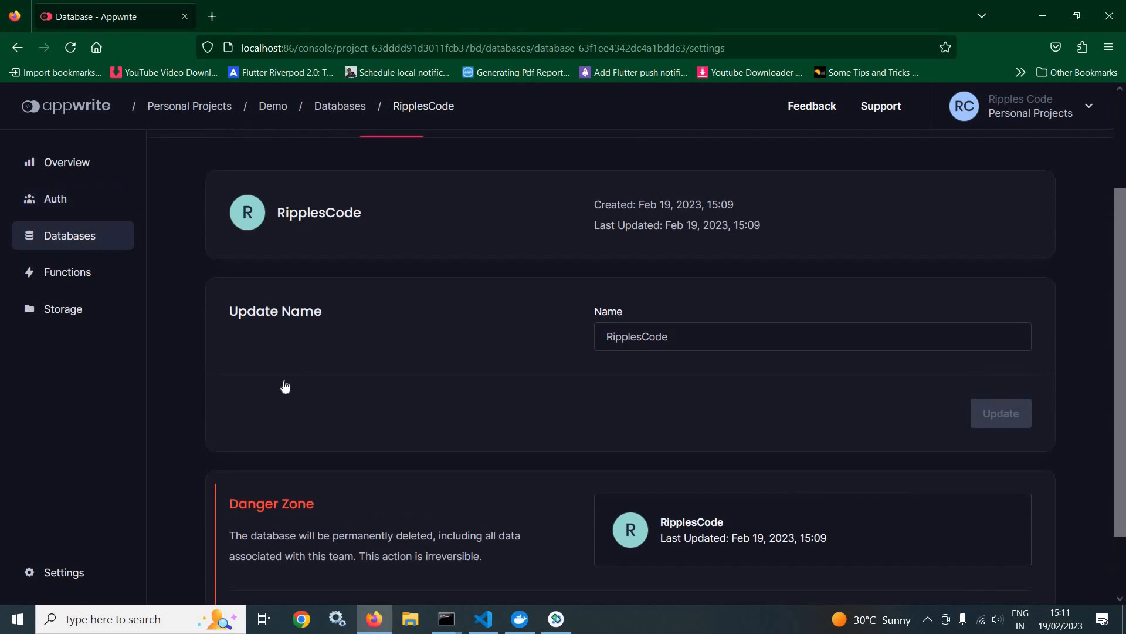
pyautogui.click(290, 390)
pyautogui.click(276, 404)
pyautogui.click(623, 257)
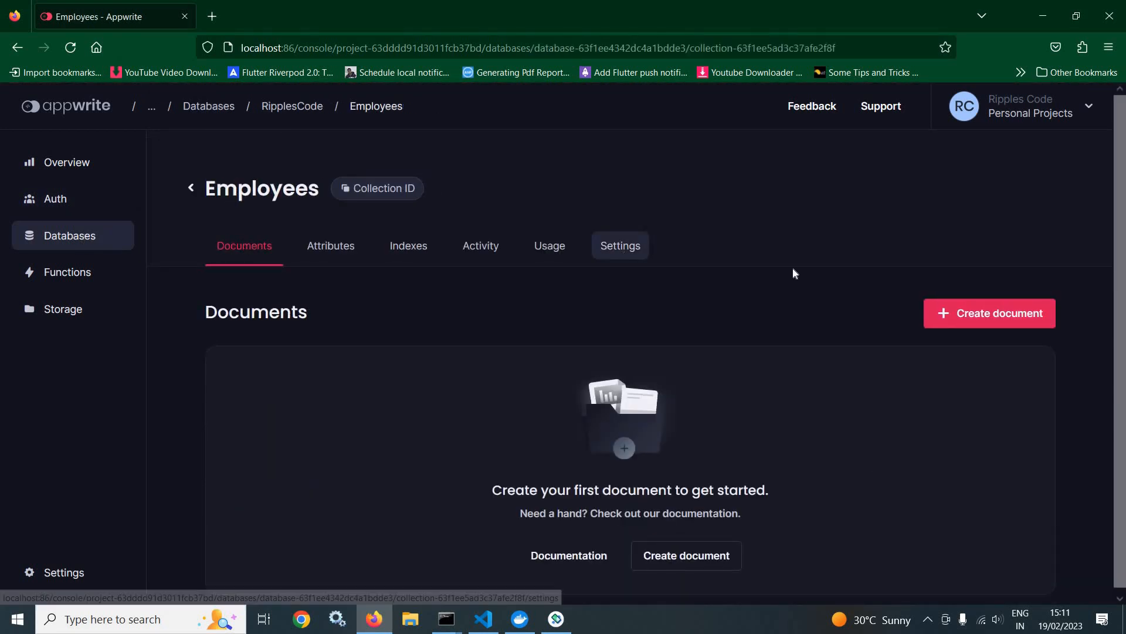
# Step: Grant the Any role Create, Read, Update and Delete permissions on the Employees collection and save them
pyautogui.scroll(-2, 793, 267)
pyautogui.scroll(-6, 793, 266)
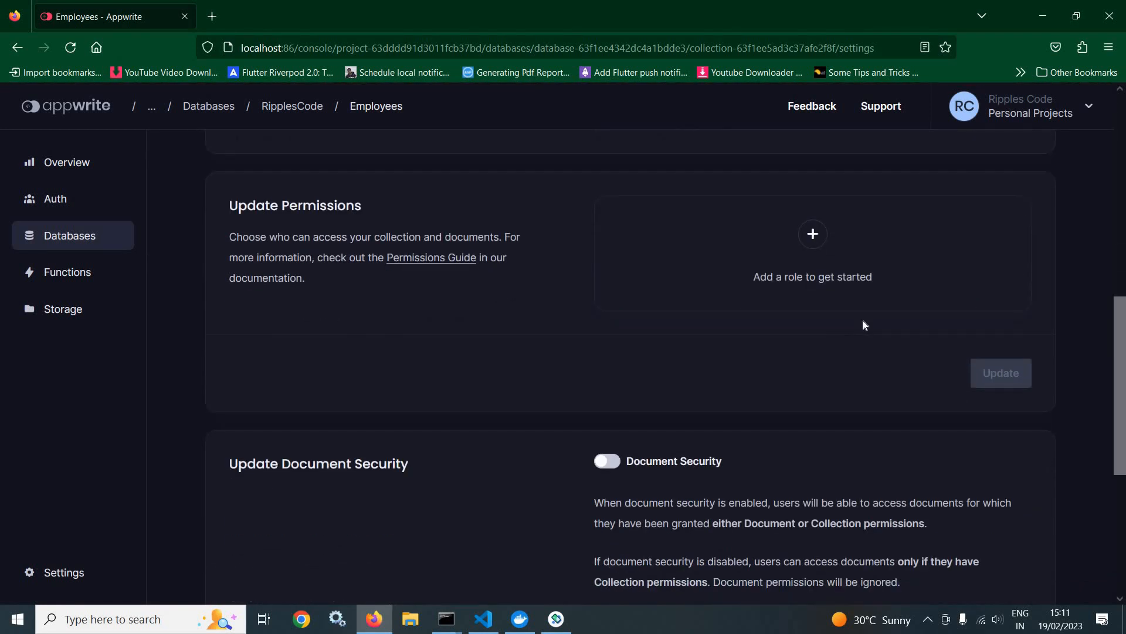
pyautogui.click(812, 236)
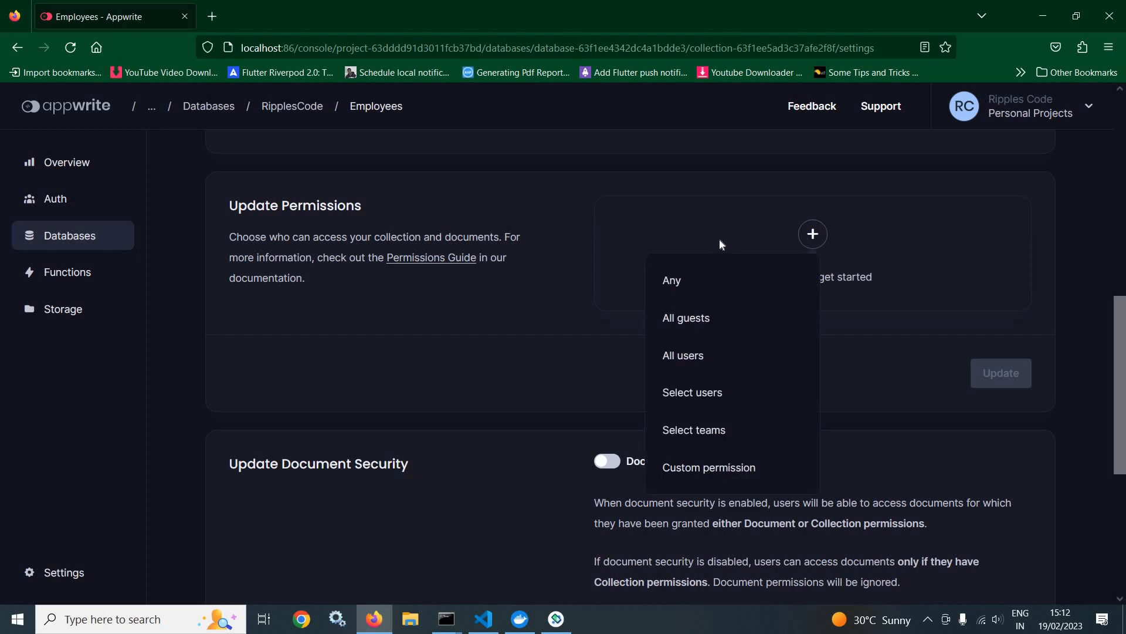
pyautogui.click(681, 292)
pyautogui.click(780, 257)
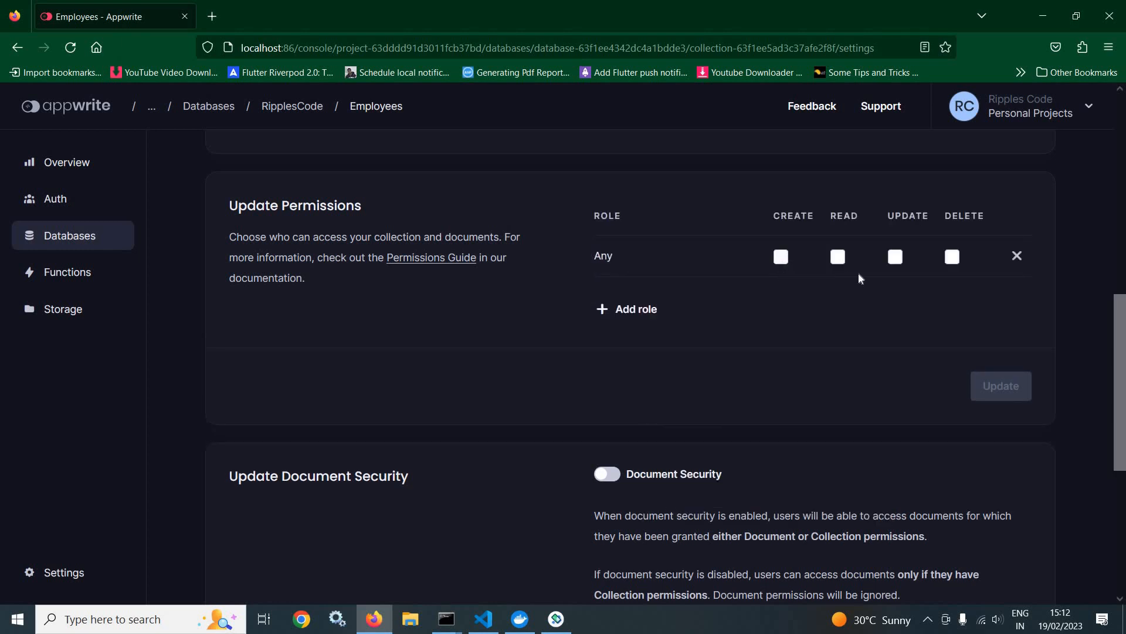
pyautogui.click(895, 258)
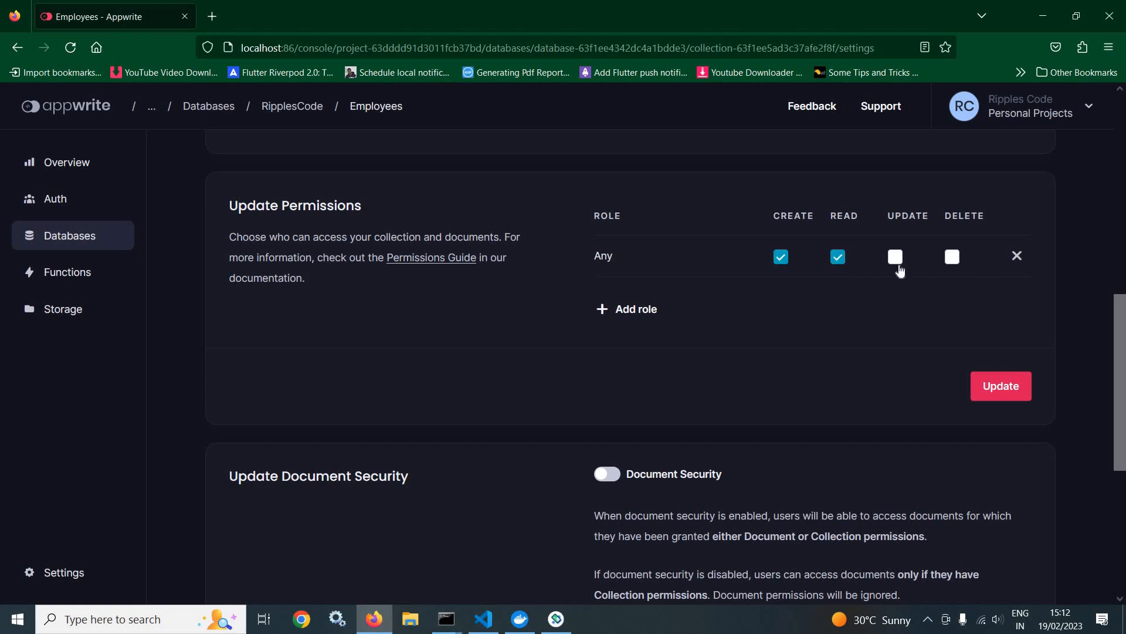
pyautogui.click(952, 256)
pyautogui.click(1004, 386)
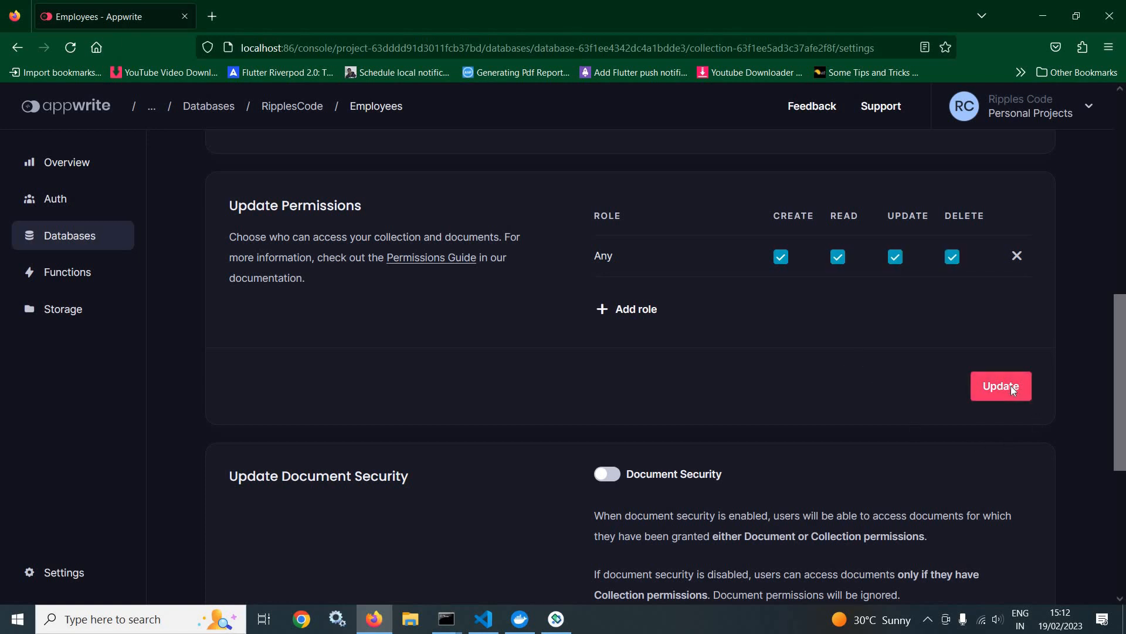
# Step: Grant the Any role Create, Read, Update and Delete permissions on the Employee storage bucket and save them
pyautogui.click(64, 311)
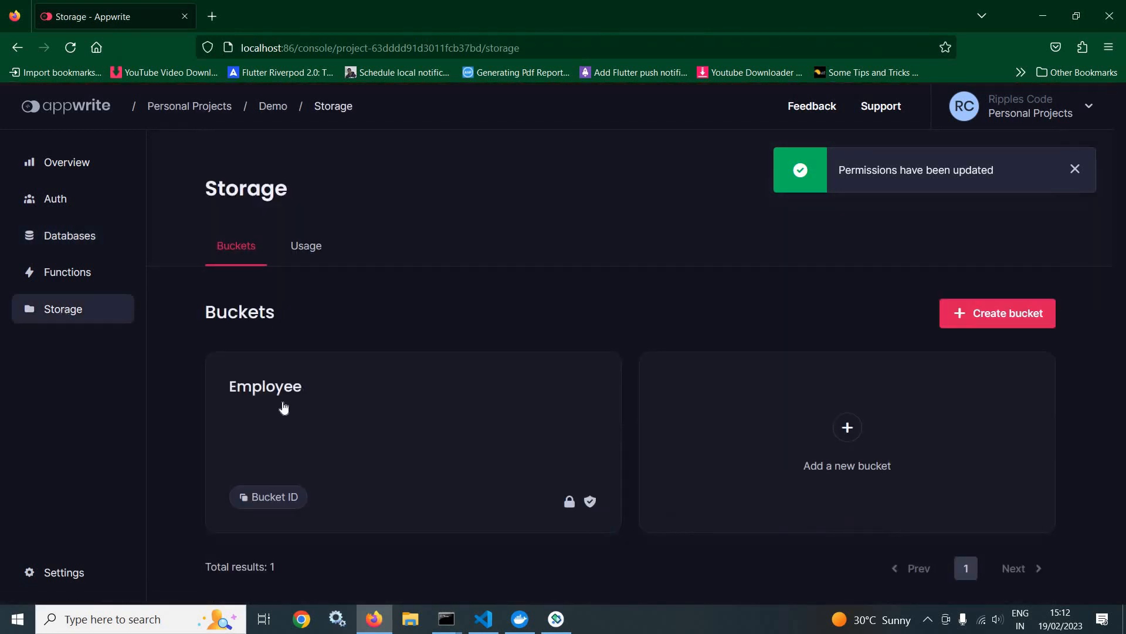
pyautogui.click(309, 399)
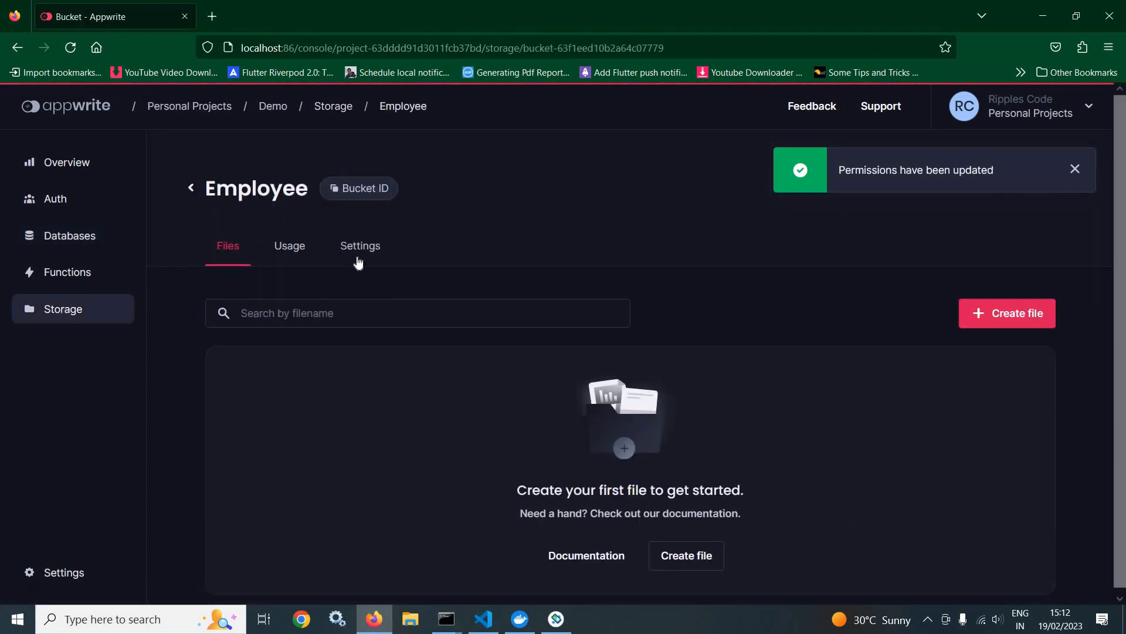
pyautogui.scroll(-7, 727, 352)
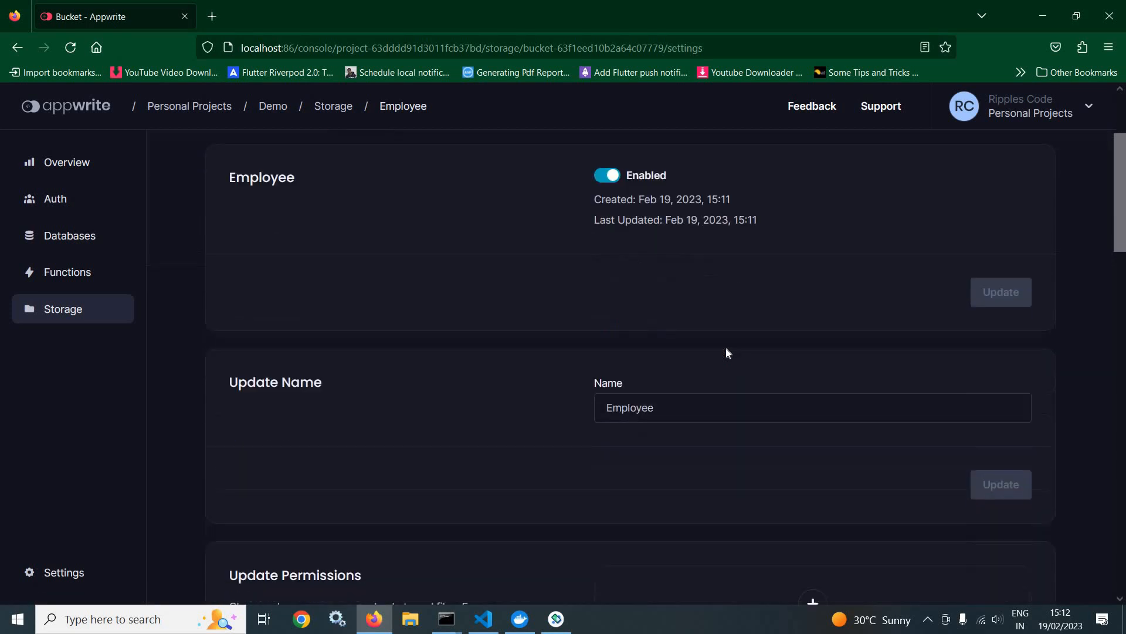
pyautogui.click(813, 303)
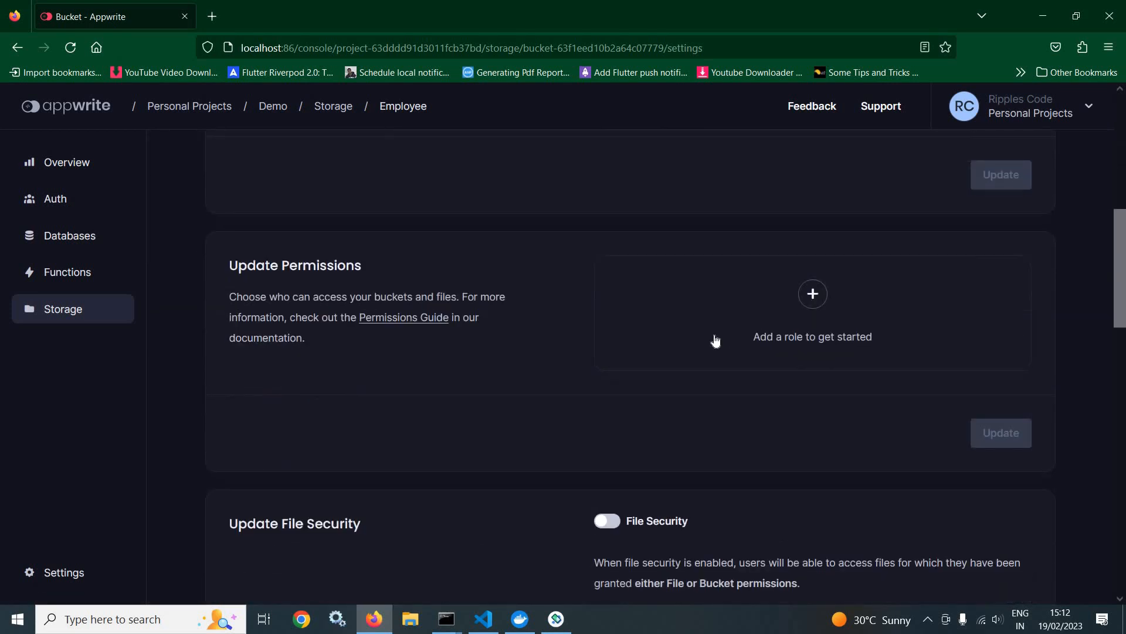
pyautogui.click(802, 339)
pyautogui.click(783, 320)
pyautogui.click(837, 317)
pyautogui.click(900, 323)
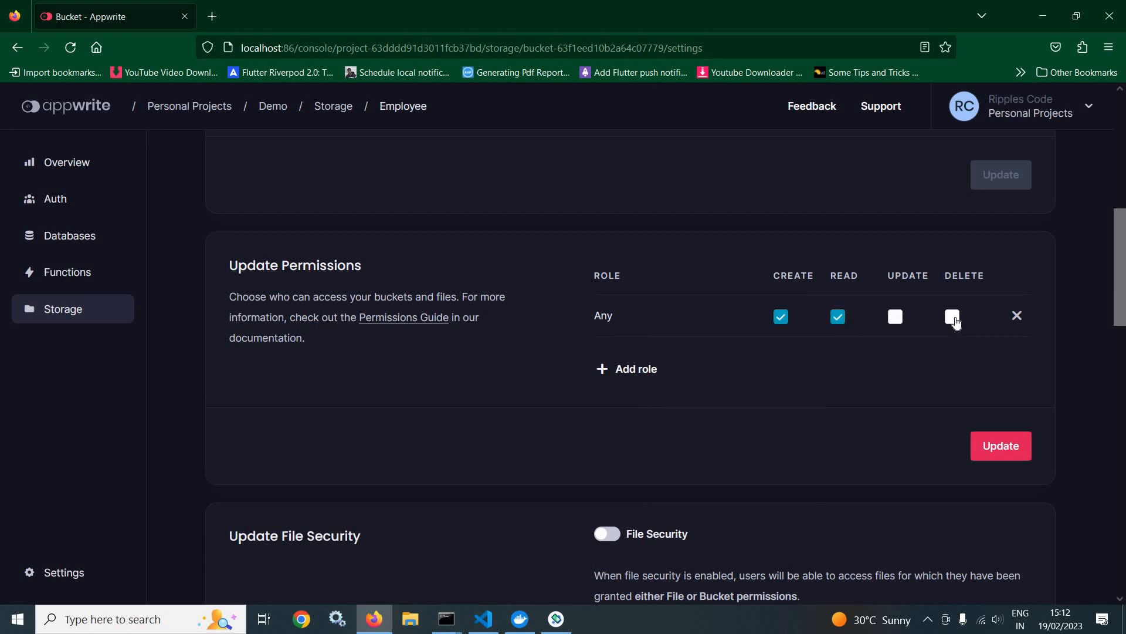
pyautogui.click(952, 317)
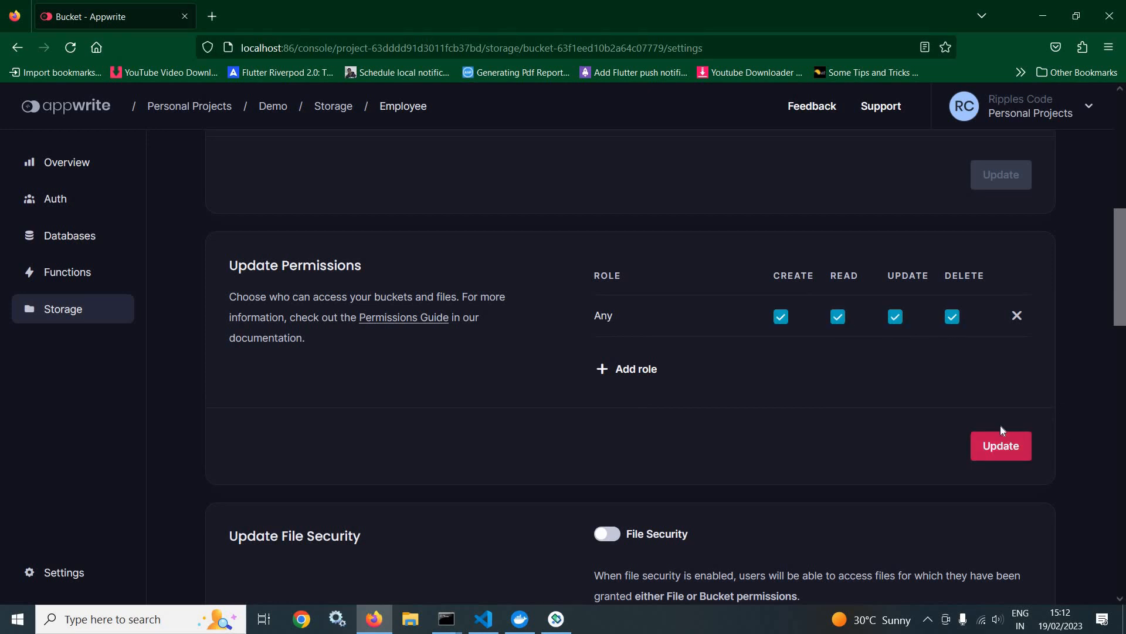
pyautogui.click(1006, 439)
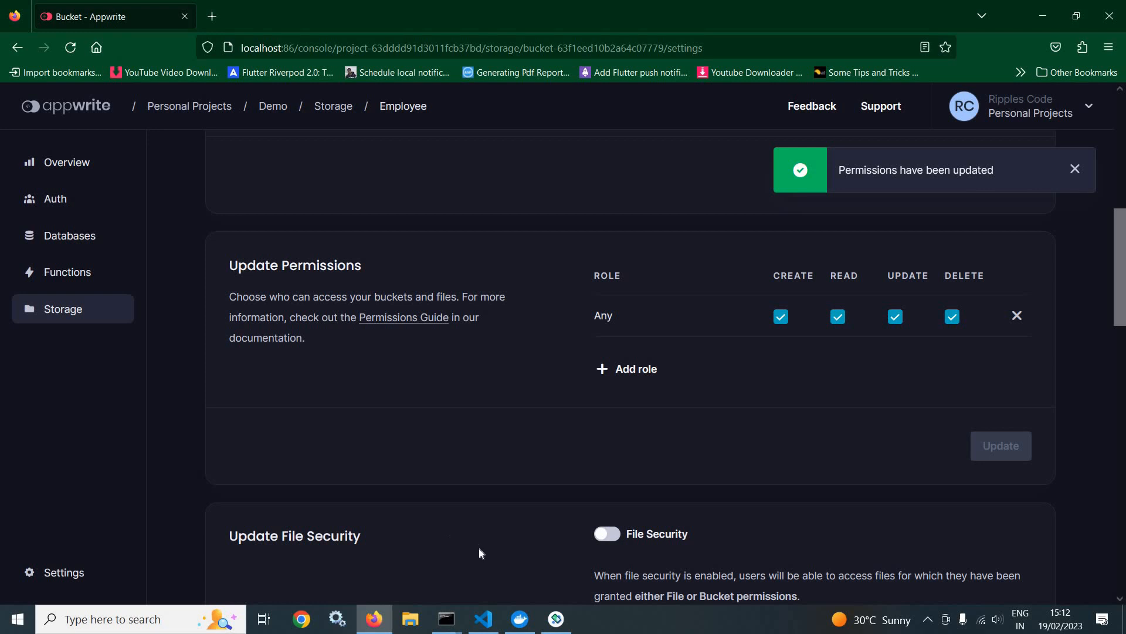
# Step: Switch to Visual Studio Code, keep apwrite_constant.dart from utils open, and open appwrite_provider.dart from the provider folder
pyautogui.click(483, 619)
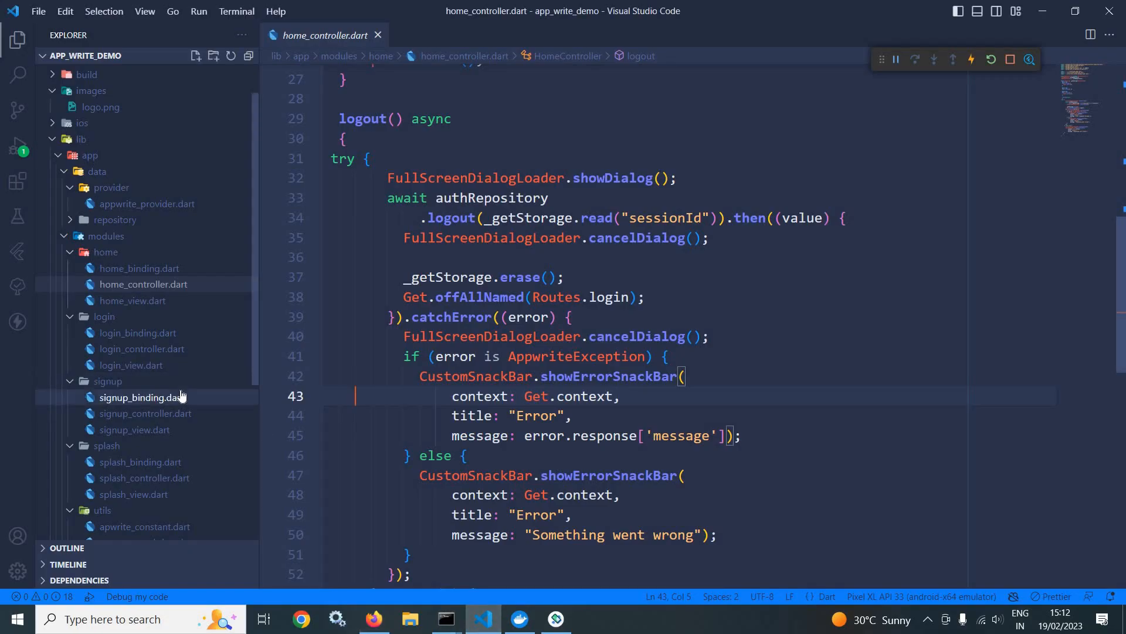
pyautogui.scroll(-2, 176, 328)
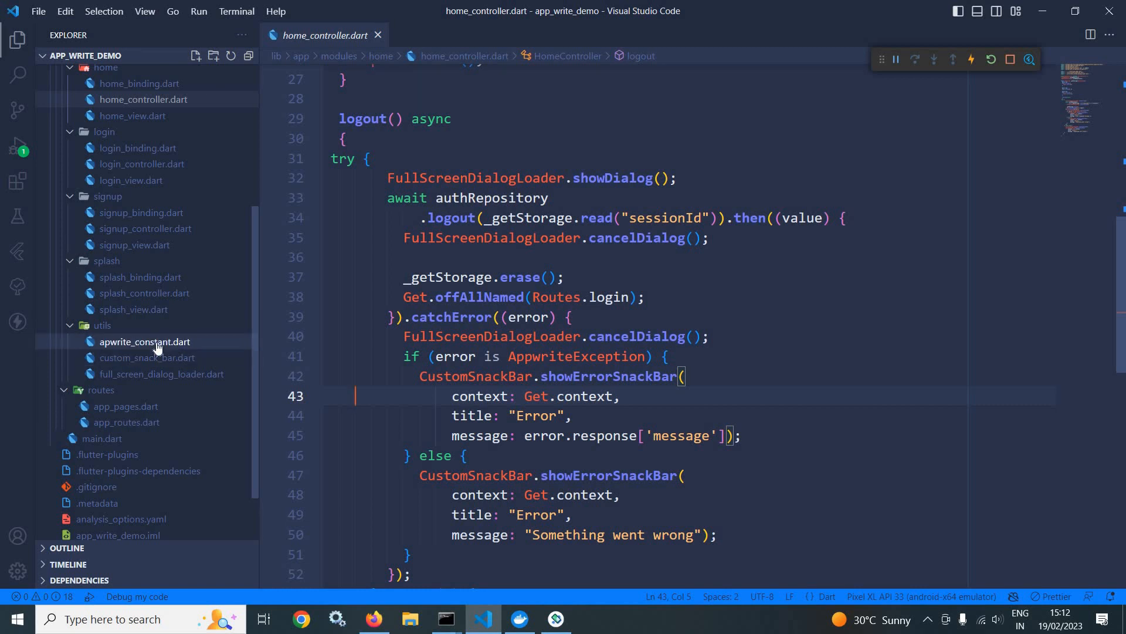
pyautogui.click(145, 342)
pyautogui.rightClick(319, 36)
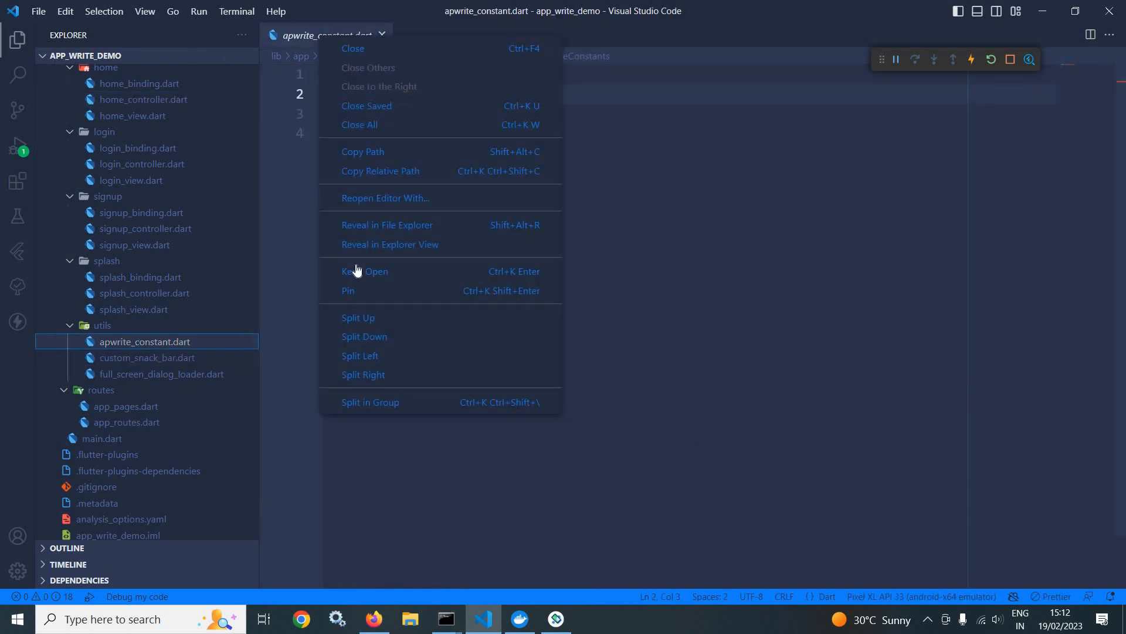
pyautogui.click(364, 271)
pyautogui.scroll(5, 188, 276)
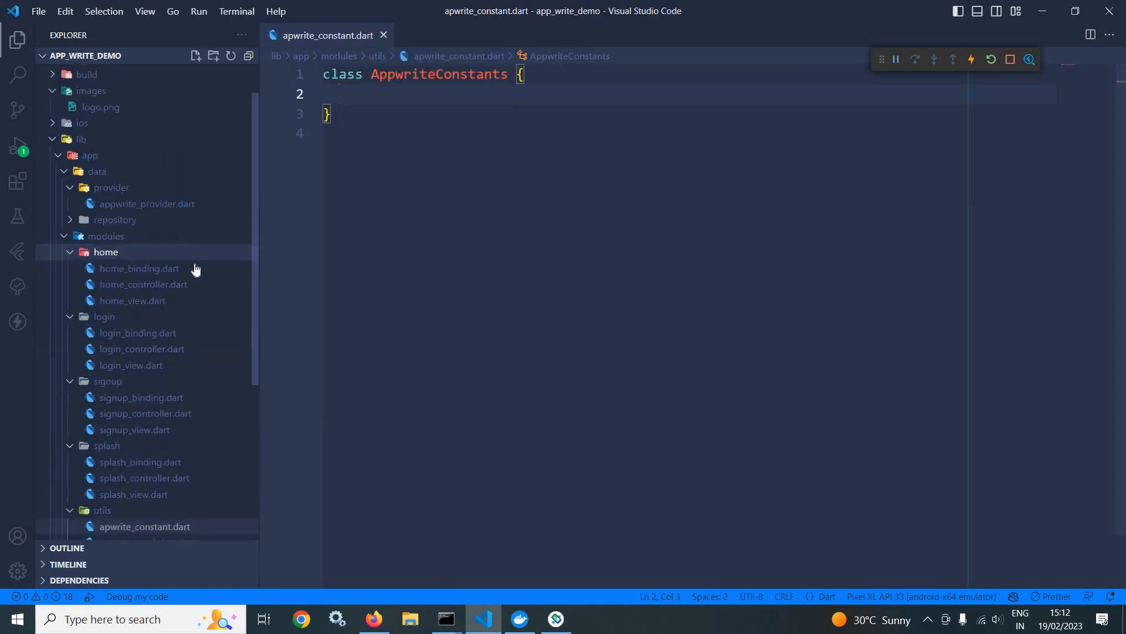
pyautogui.click(173, 251)
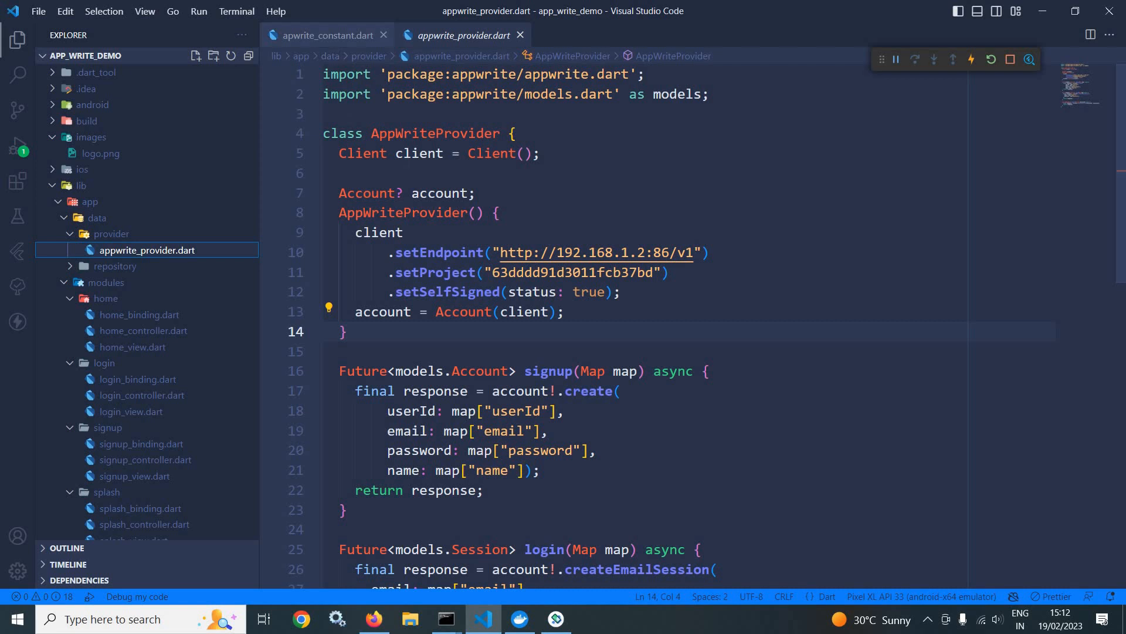
# Step: Declare a static String named endPoint with an empty value in the AppwriteConstants class of apwrite_constant.dart
pyautogui.click(334, 36)
pyautogui.press('Return')
pyautogui.press('Return')
pyautogui.write('static')
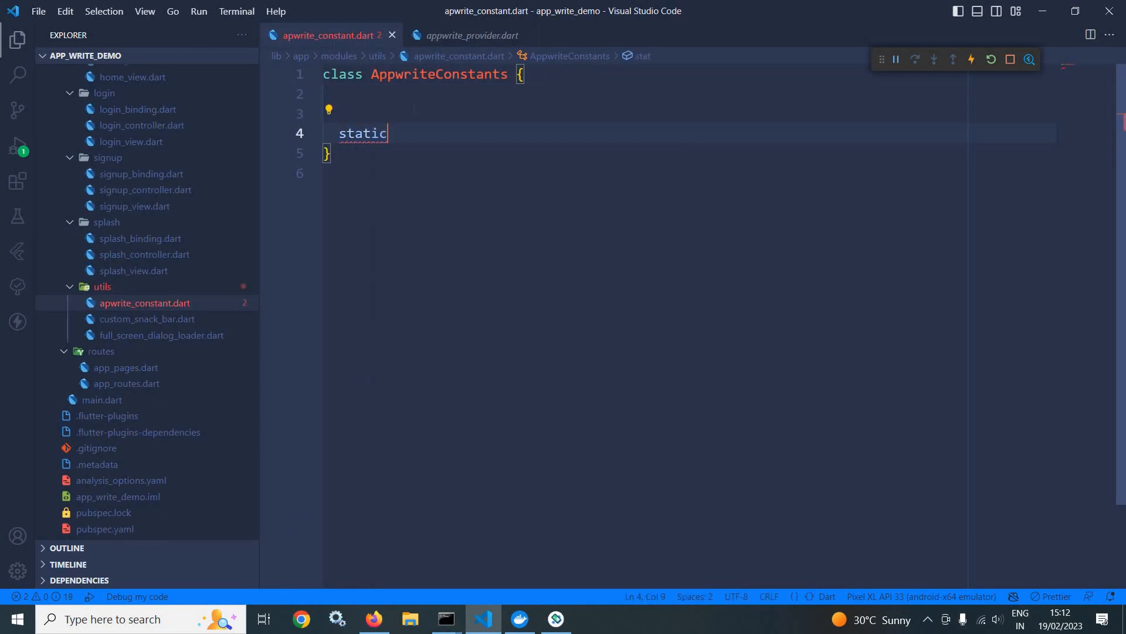
pyautogui.write(' Stri')
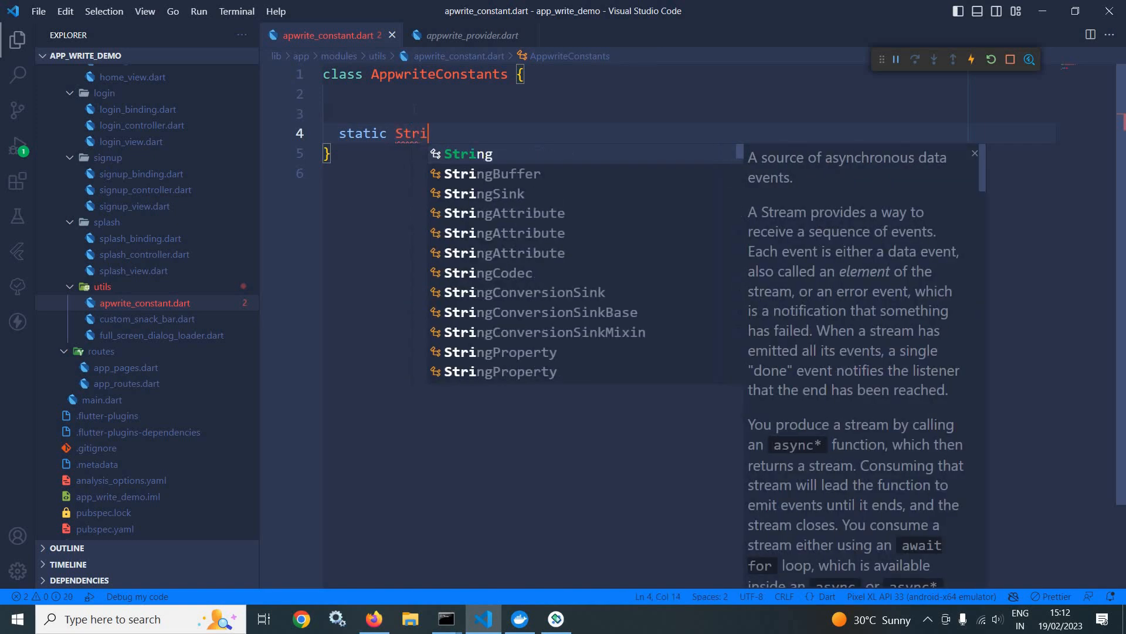
pyautogui.write('ng end')
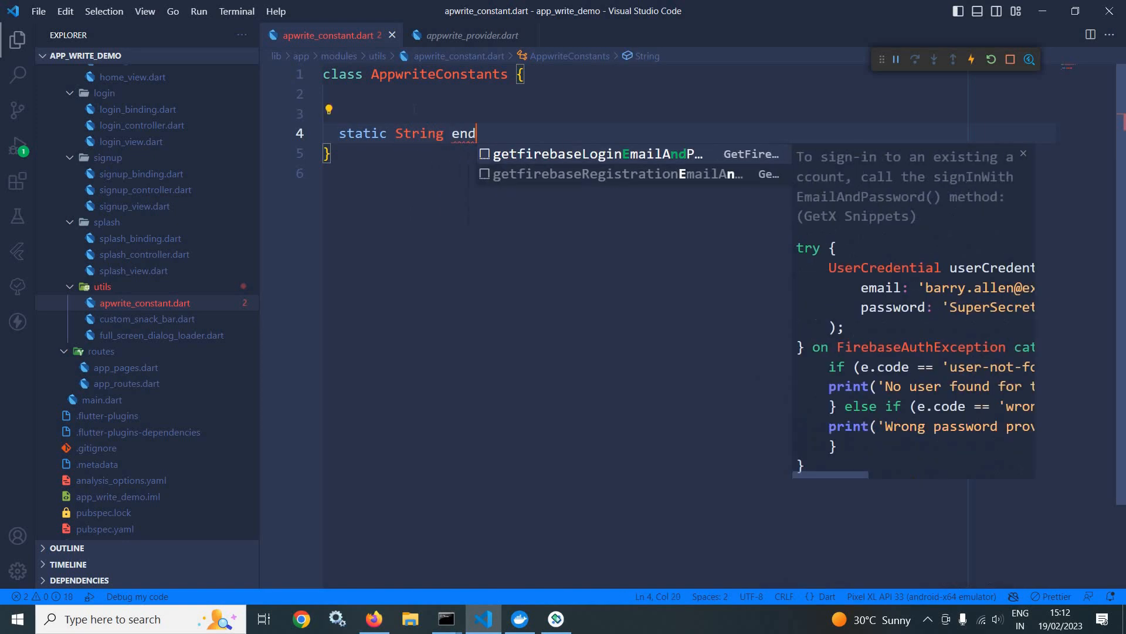
pyautogui.write('Point="')
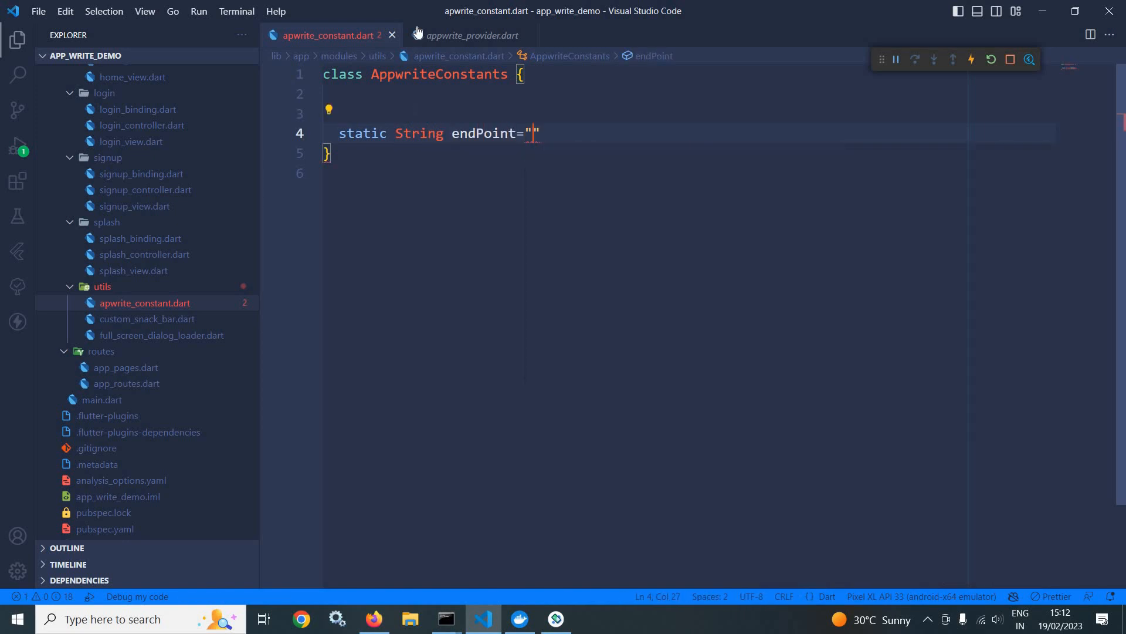
pyautogui.click(471, 36)
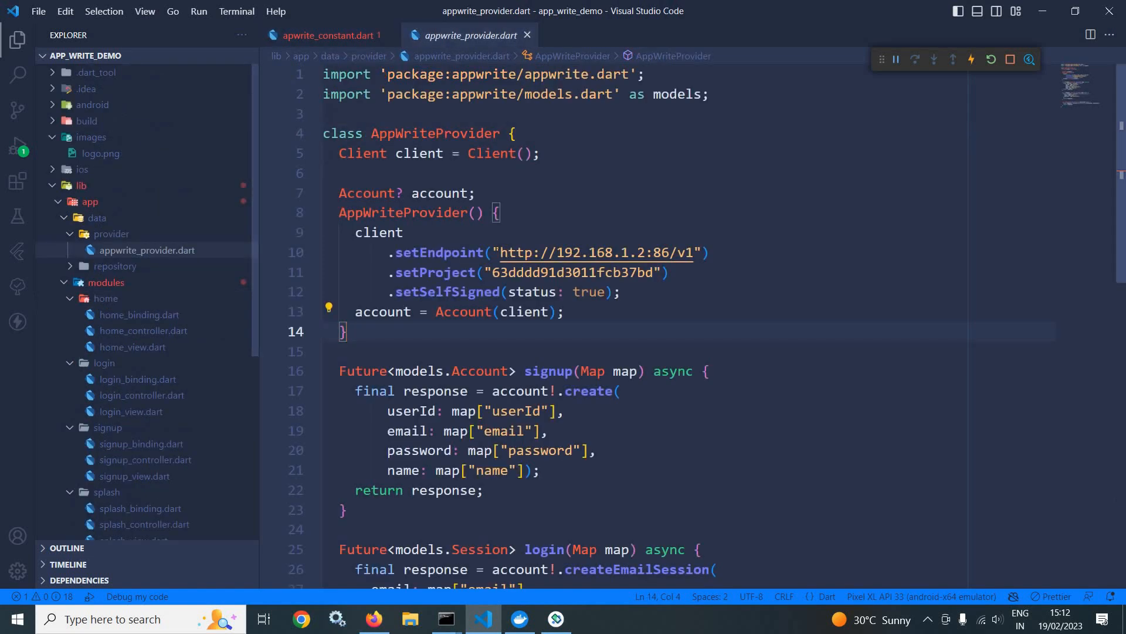
pyautogui.moveTo(499, 252); pyautogui.dragTo(694, 252)
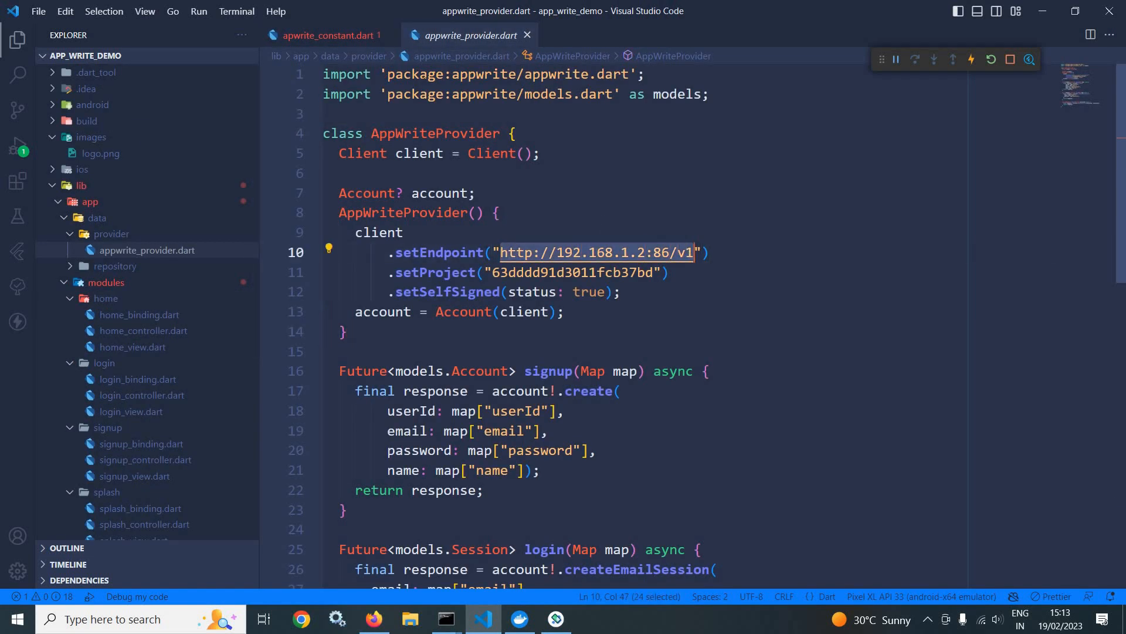
pyautogui.hotkey('ctrl', 'c')
pyautogui.hotkey('ctrl', 'Tab')
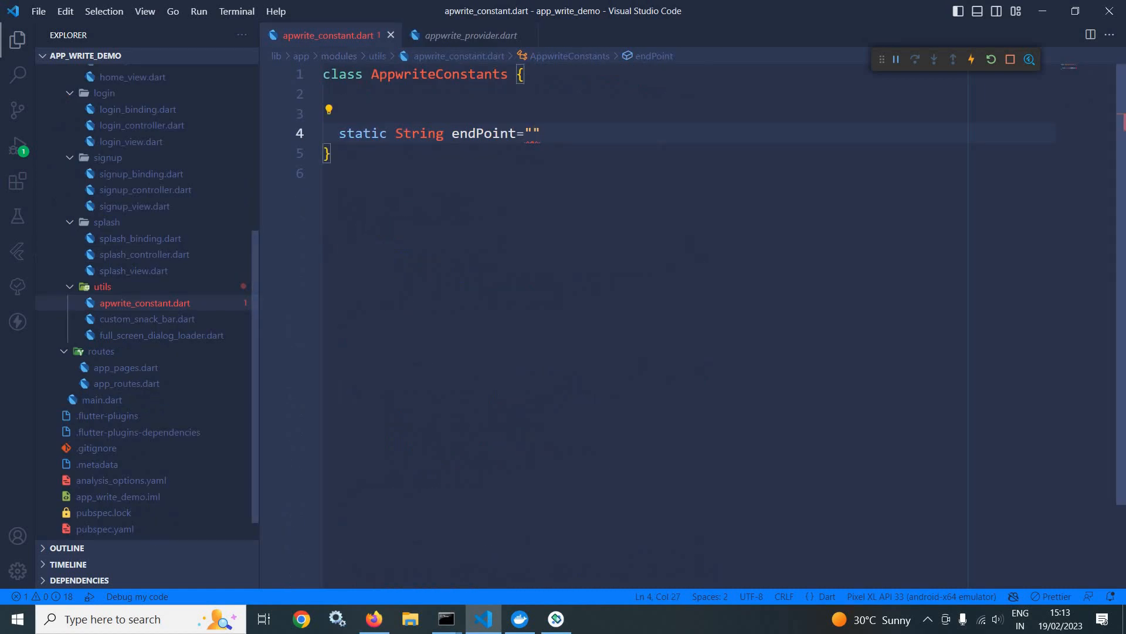
pyautogui.hotkey('ctrl', 'v')
pyautogui.write(';')
pyautogui.hotkey('ctrl', 's')
# Step: Duplicate the endPoint declaration on the line below it in AppwriteConstants and rename the copy projectId
pyautogui.press('Return')
pyautogui.press('Up')
pyautogui.press('Left')
pyautogui.hotkey('shift', 'End')
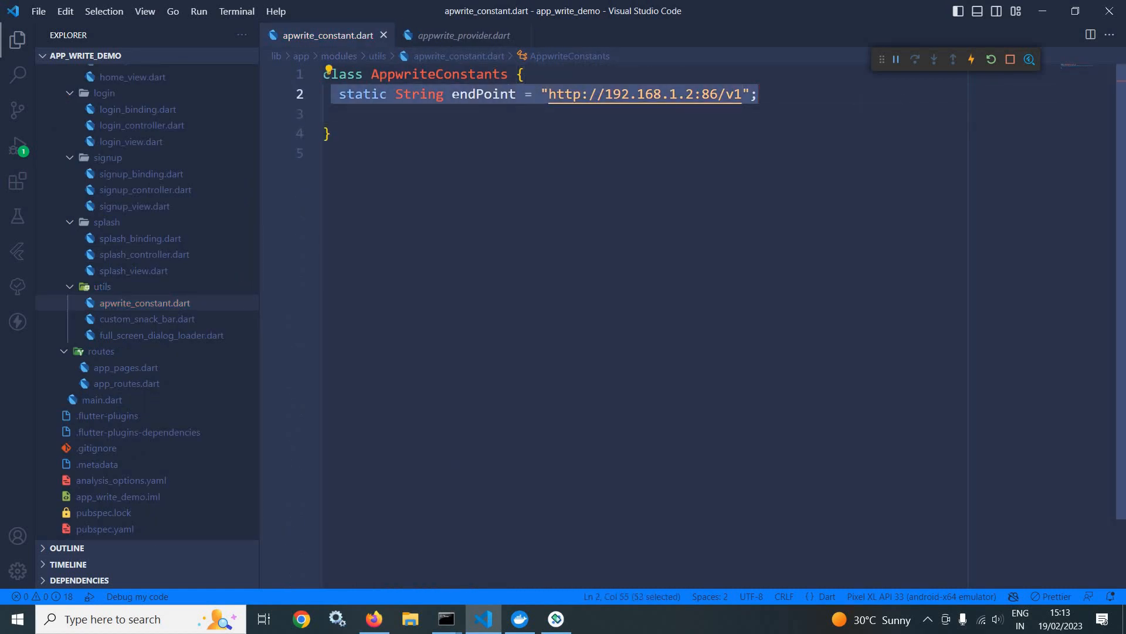
pyautogui.press('Down')
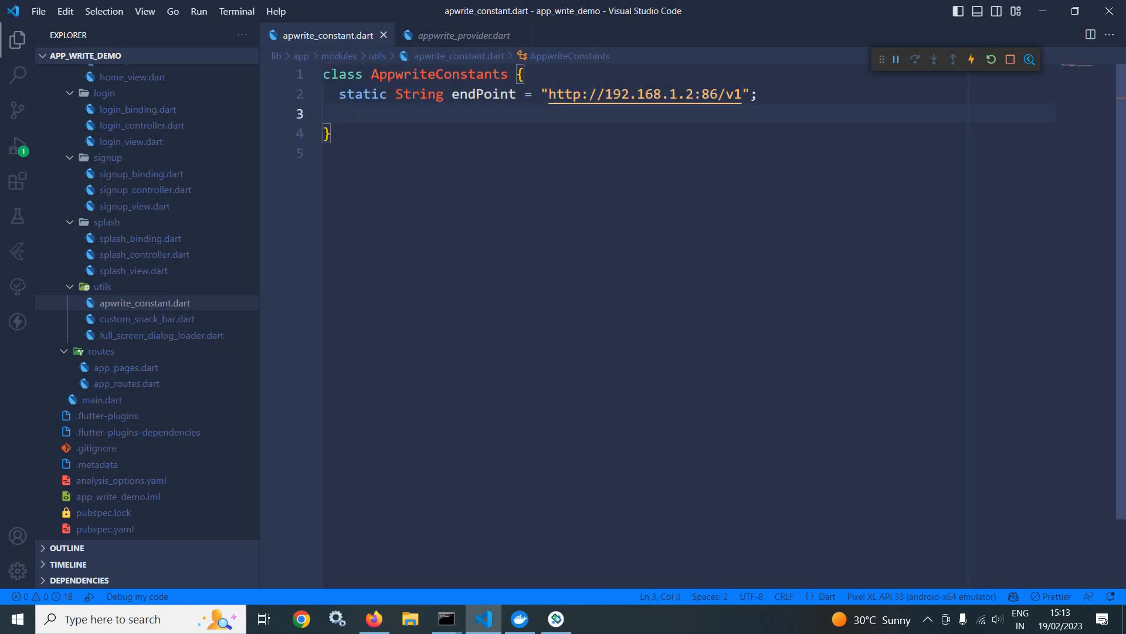
pyautogui.hotkey('ctrl', 'v')
pyautogui.doubleClick(492, 114)
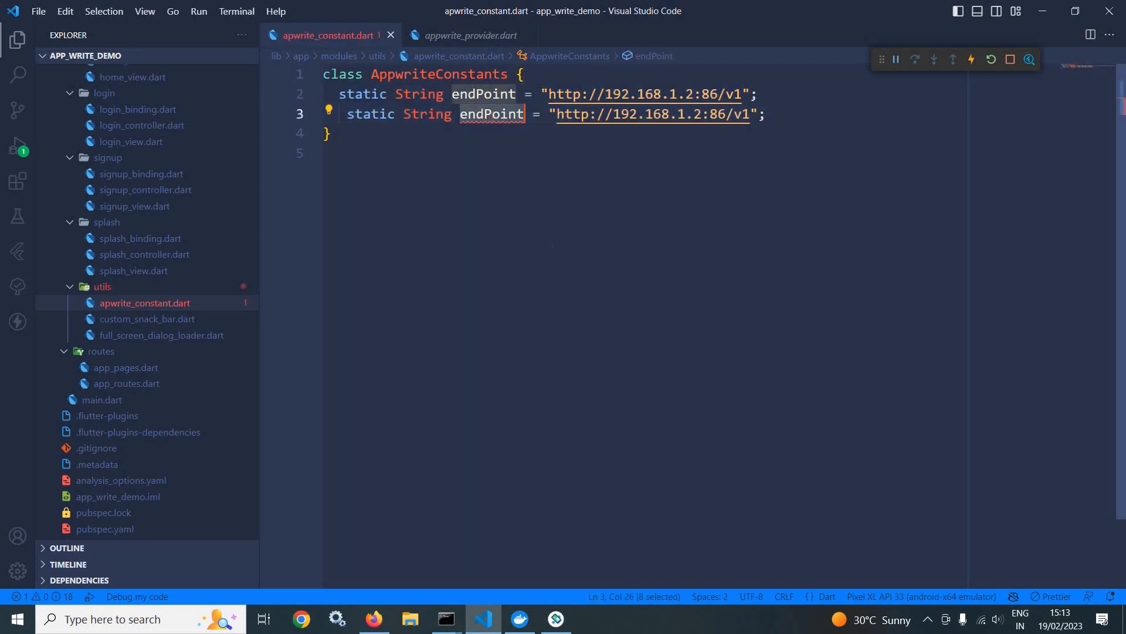
pyautogui.write('project')
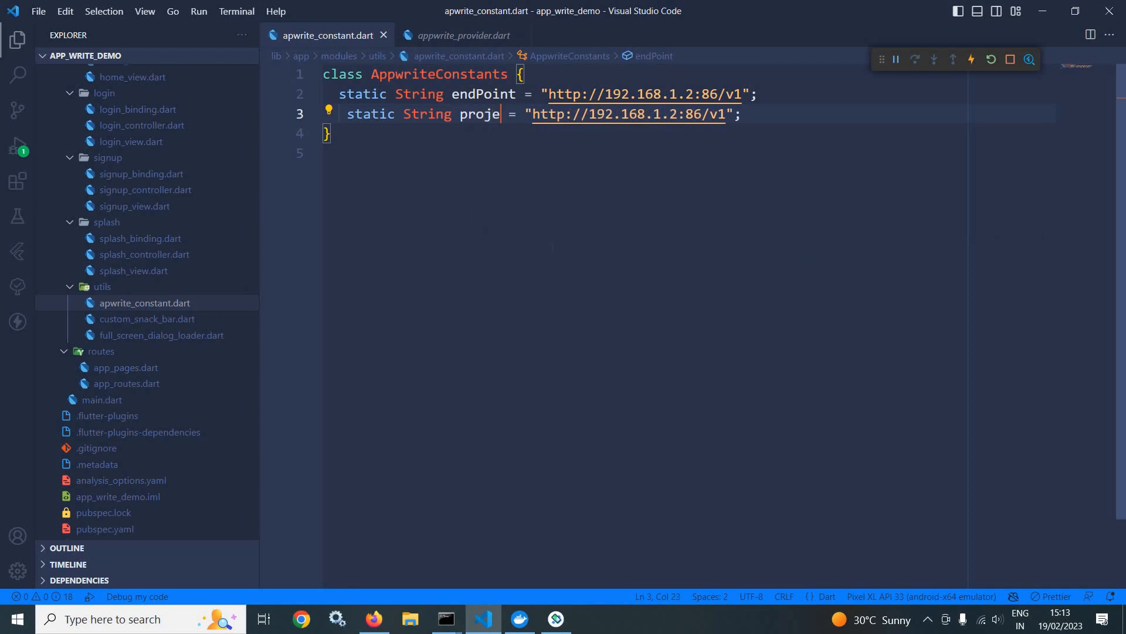
pyautogui.write('Id')
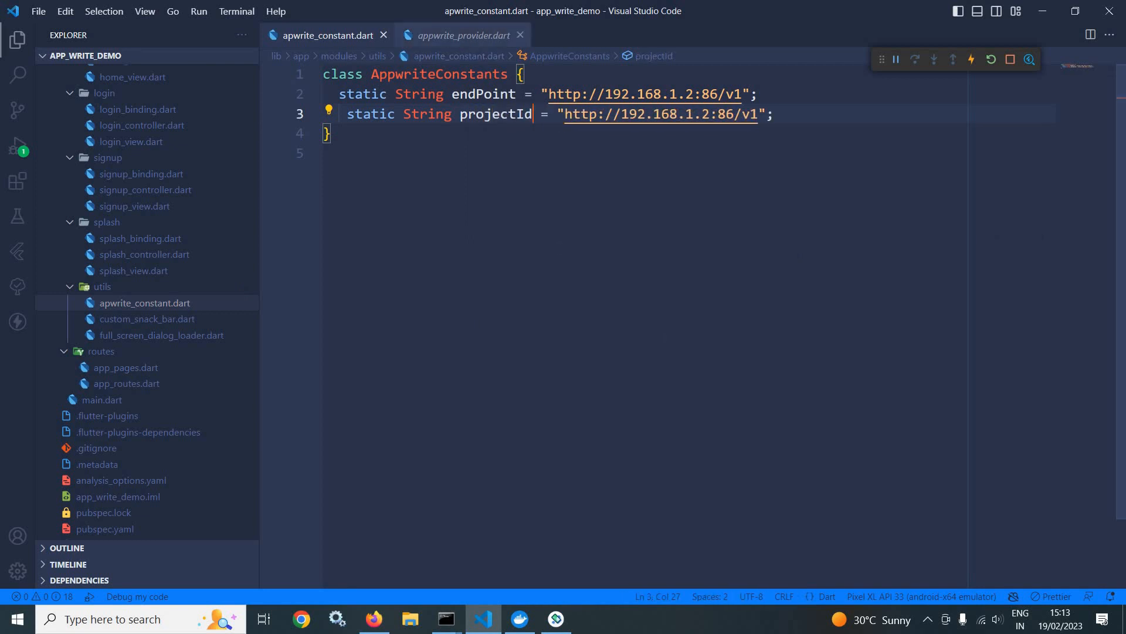
# Step: Replace the projectId value with the project ID 63dddd91d3011fcb37bd copied from the setProject call in appwrite_provider.dart
pyautogui.click(464, 35)
pyautogui.click(352, 332)
pyautogui.click(549, 271)
pyautogui.doubleClick(550, 272)
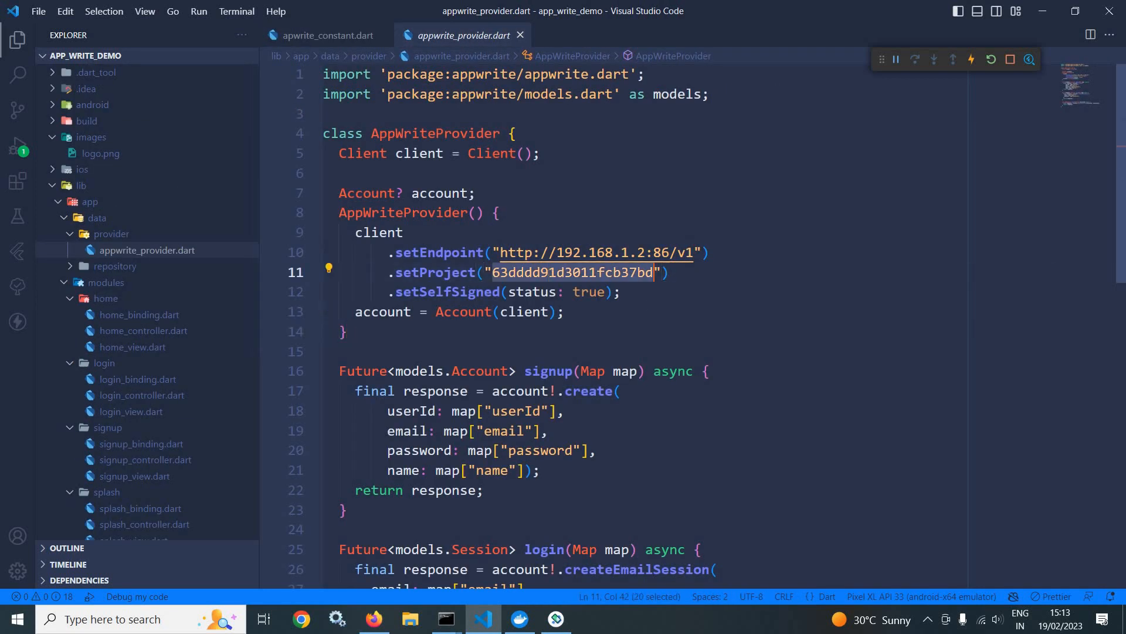
pyautogui.click(328, 35)
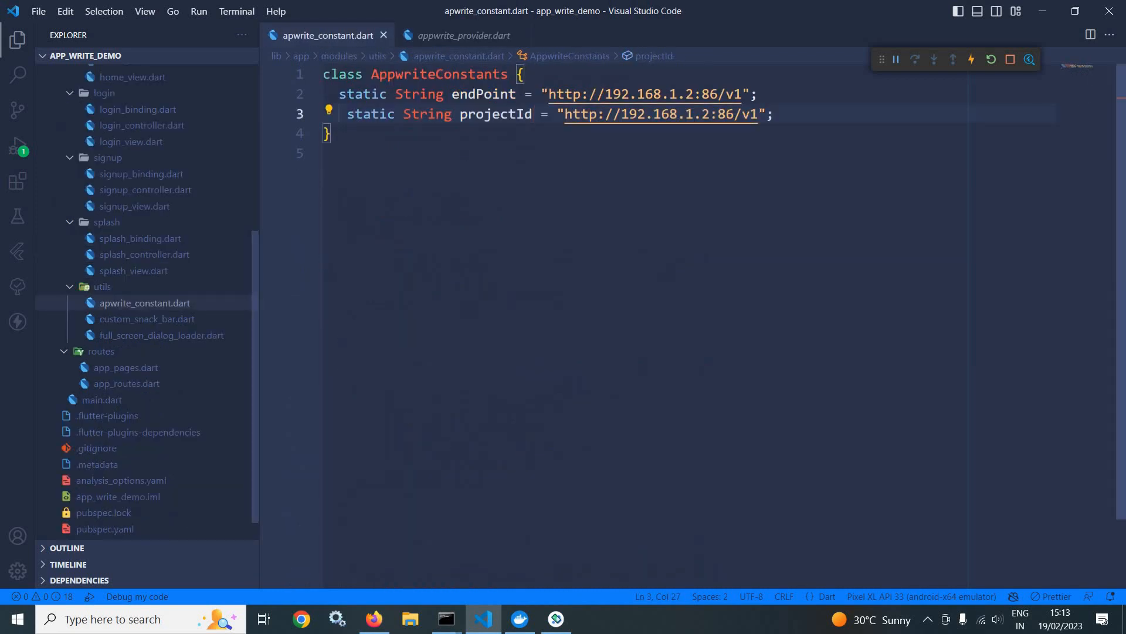
pyautogui.moveTo(758, 113); pyautogui.dragTo(565, 113)
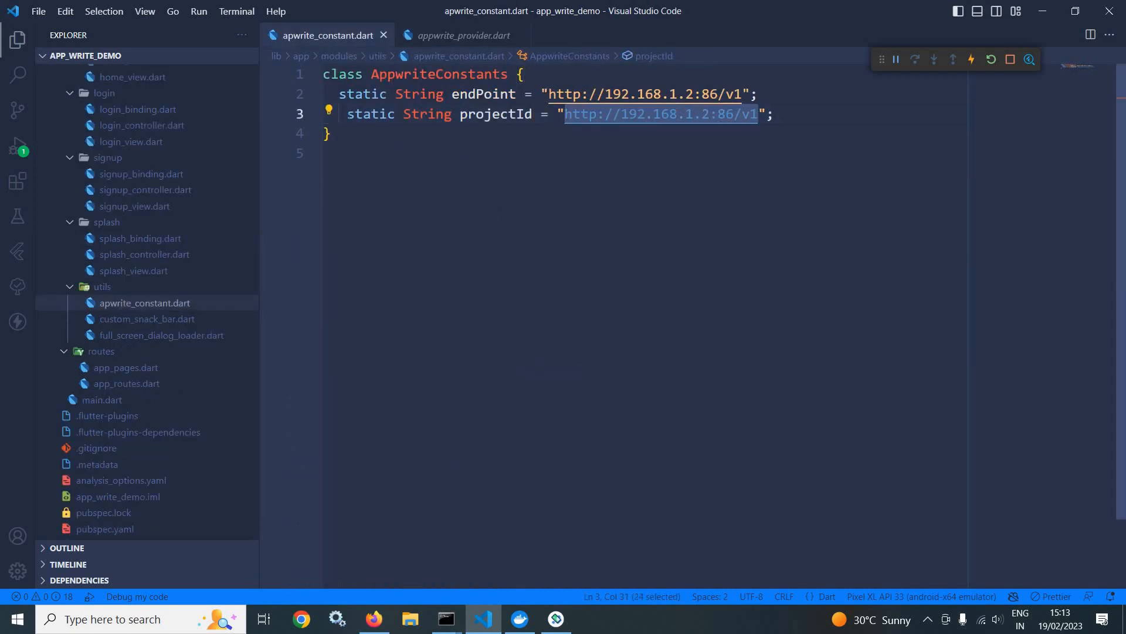
pyautogui.hotkey('ctrl', 'v')
# Step: Duplicate the projectId declaration three times on the lines below it
pyautogui.moveTo(339, 114); pyautogui.dragTo(744, 114)
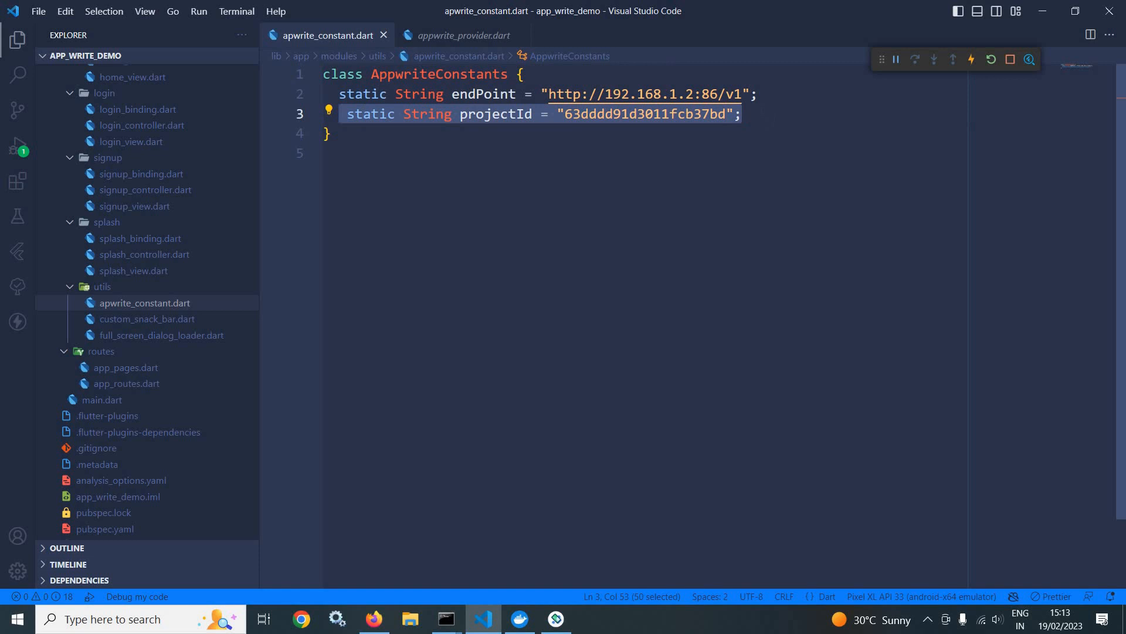
pyautogui.click(791, 117)
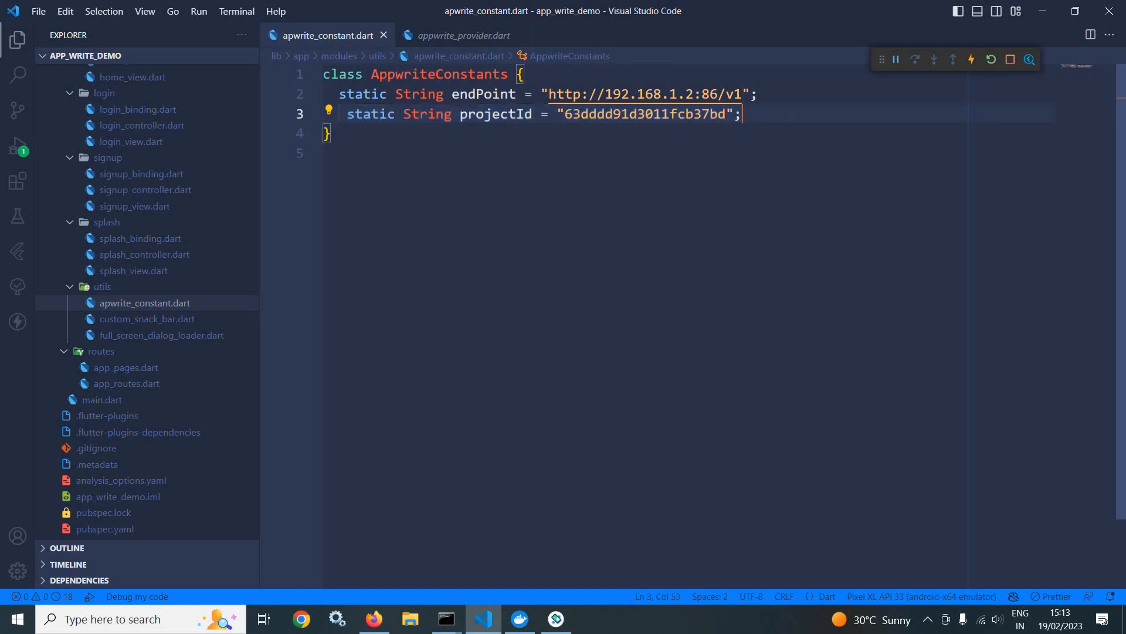
pyautogui.press('Return')
pyautogui.hotkey('ctrl', 'v')
pyautogui.press('Return')
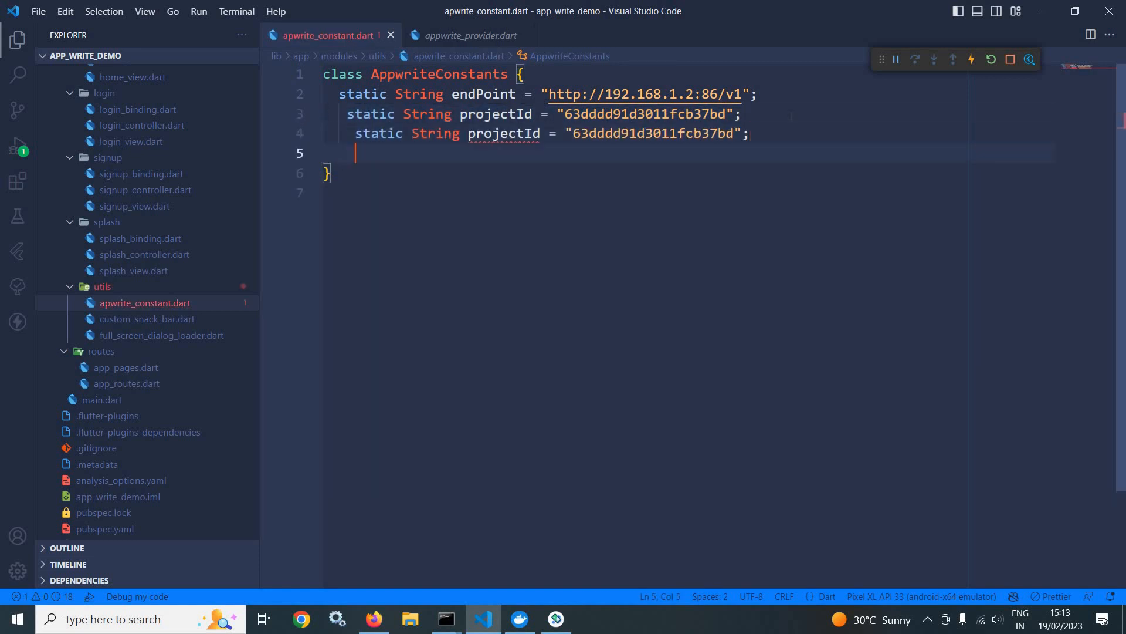
pyautogui.hotkey('ctrl', 'v')
pyautogui.press('Return')
pyautogui.hotkey('ctrl', 'v')
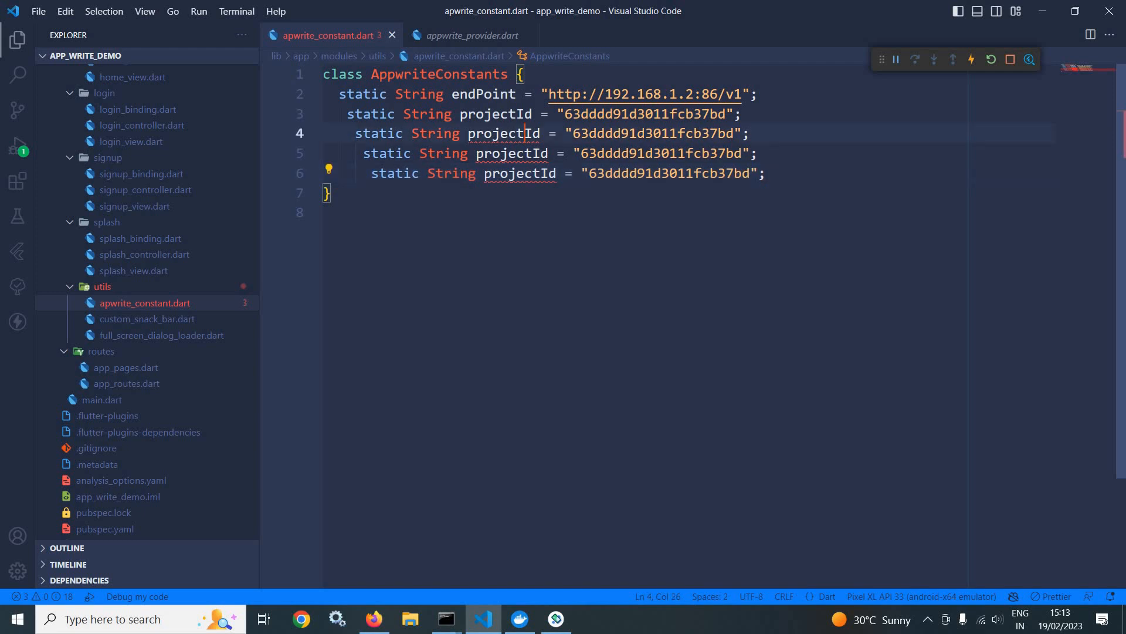
# Step: Rename the first duplicated projectId constant, on line 4, to dbId
pyautogui.press('BackSpace')
pyautogui.press('BackSpace')
pyautogui.press('BackSpace')
pyautogui.press('BackSpace')
pyautogui.press('BackSpace')
pyautogui.press('BackSpace')
pyautogui.press('BackSpace')
pyautogui.write('db')
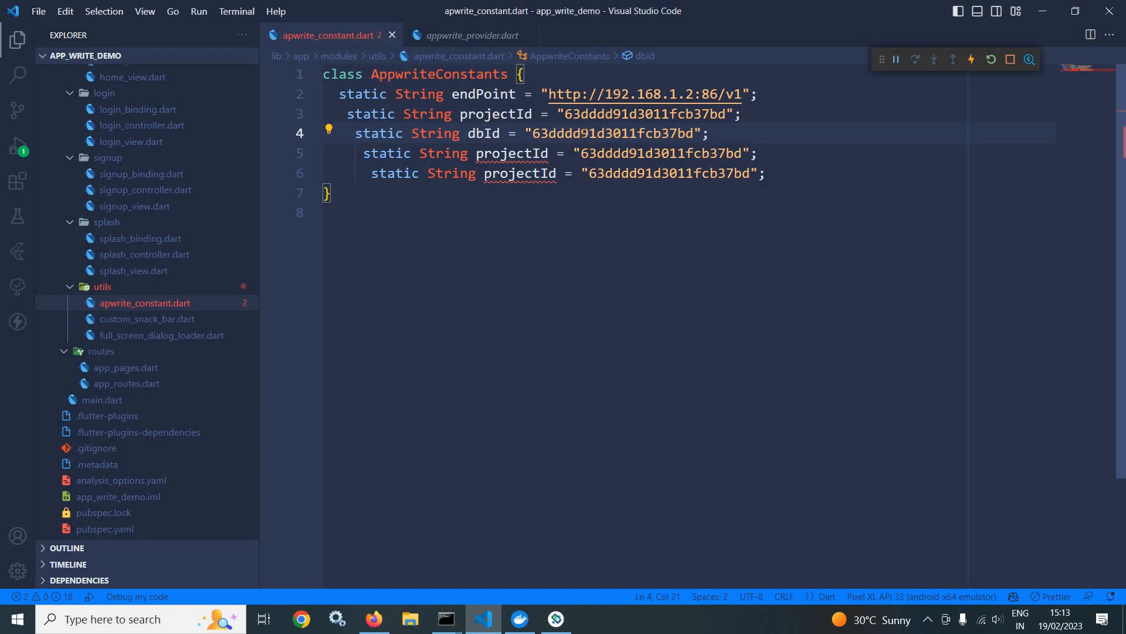
# Step: Copy the RipplesCode database ID from the Appwrite console in Firefox and paste it as the dbId value in Visual Studio Code
pyautogui.doubleClick(584, 132)
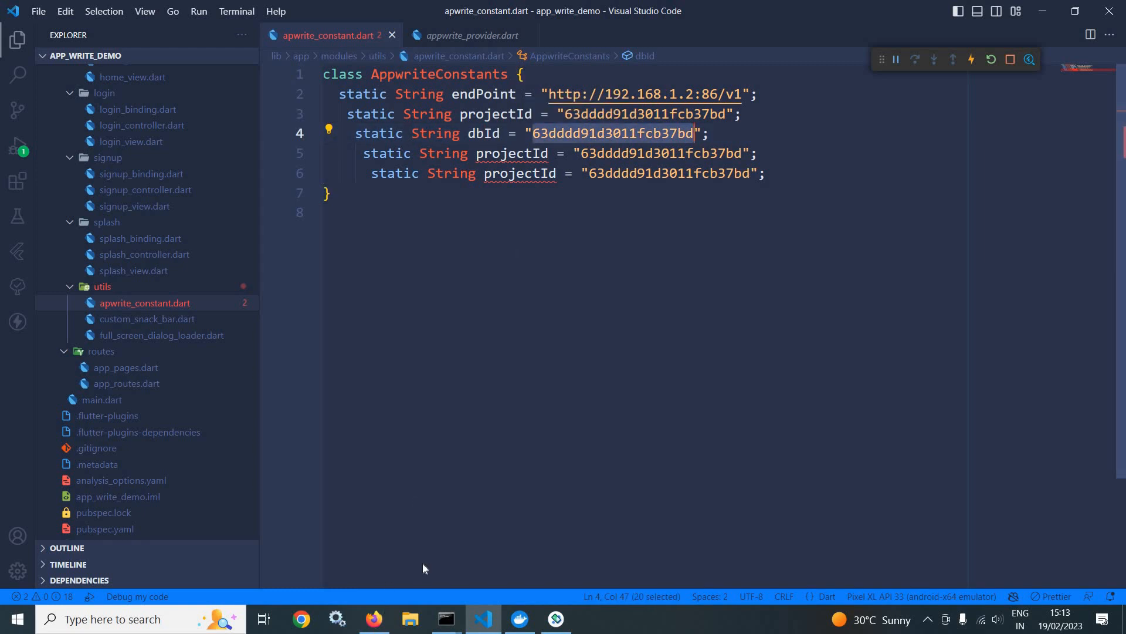
pyautogui.hotkey('alt', 'Tab')
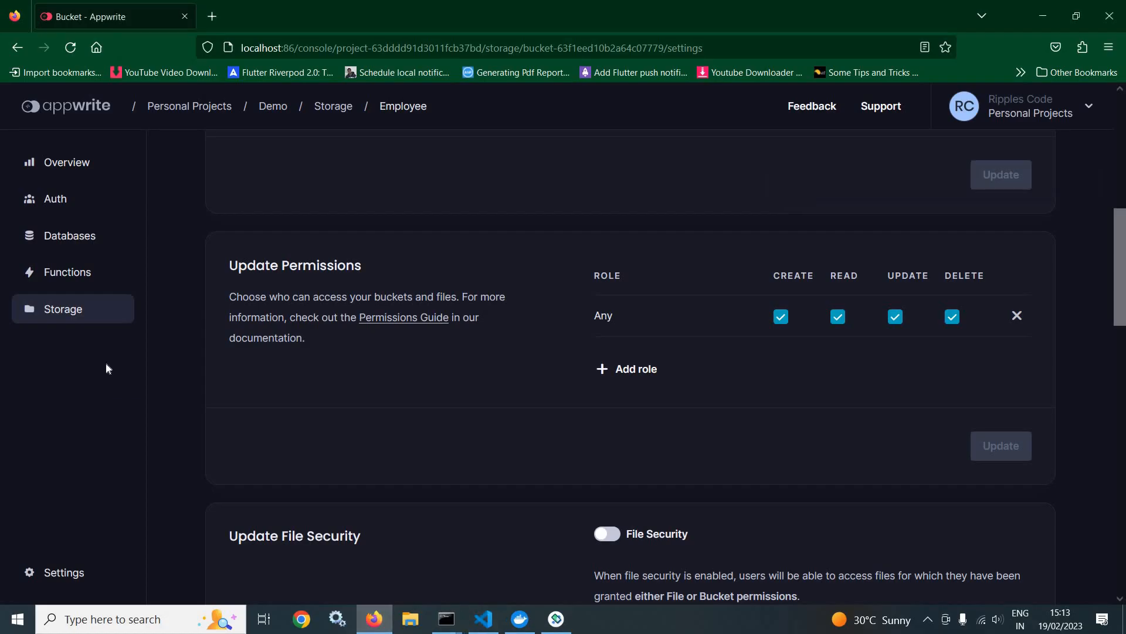
pyautogui.click(66, 238)
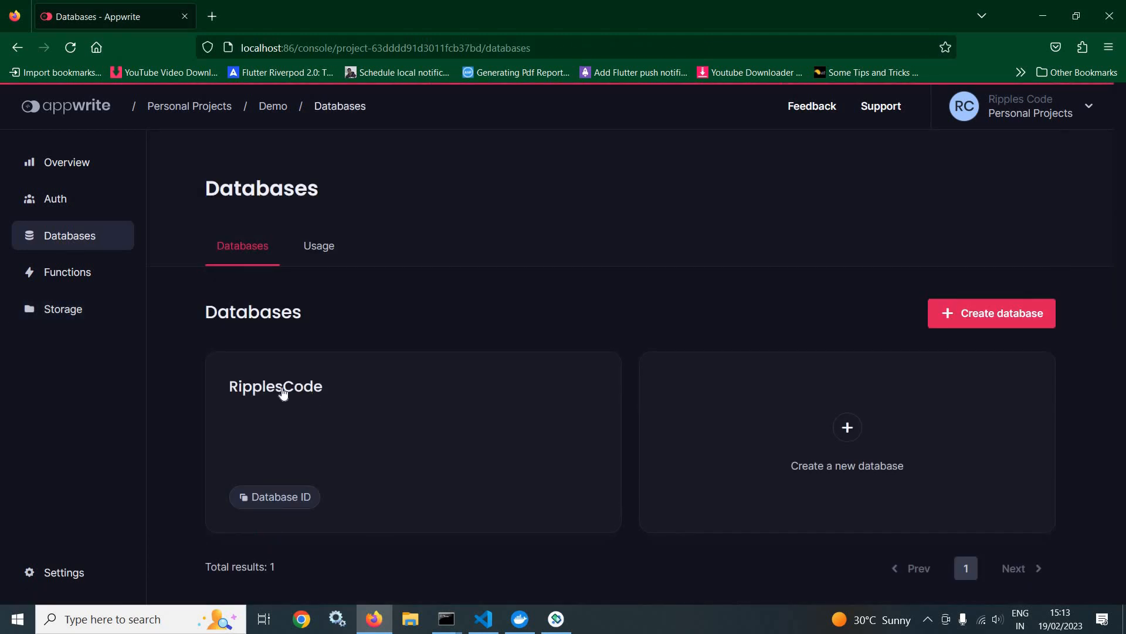
pyautogui.click(274, 497)
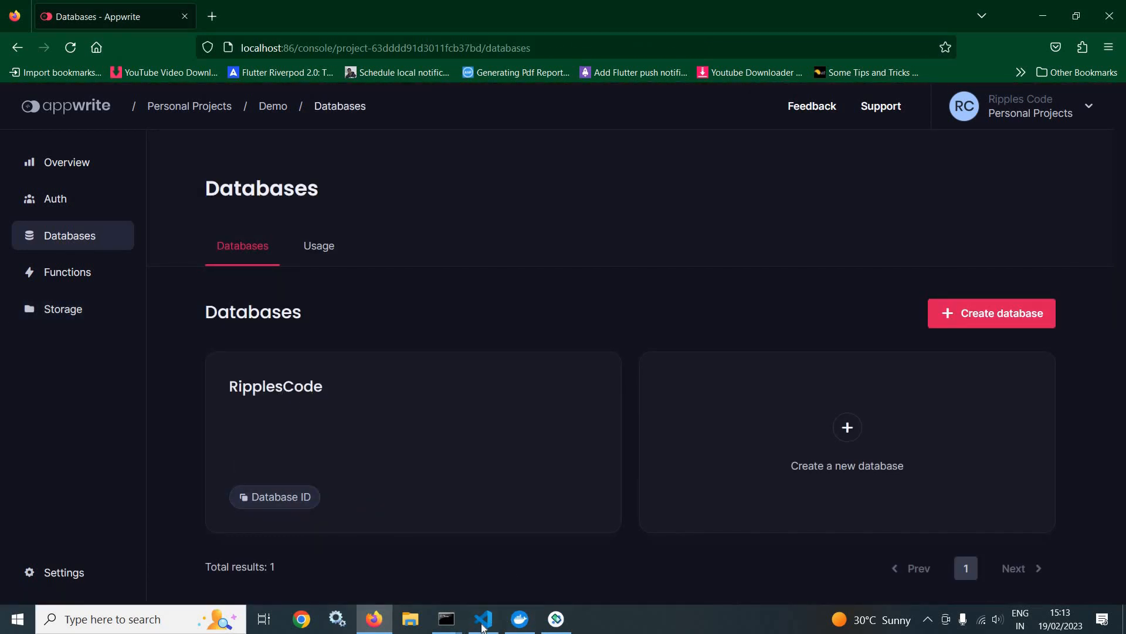
pyautogui.click(483, 621)
pyautogui.click(613, 133)
pyautogui.doubleClick(582, 134)
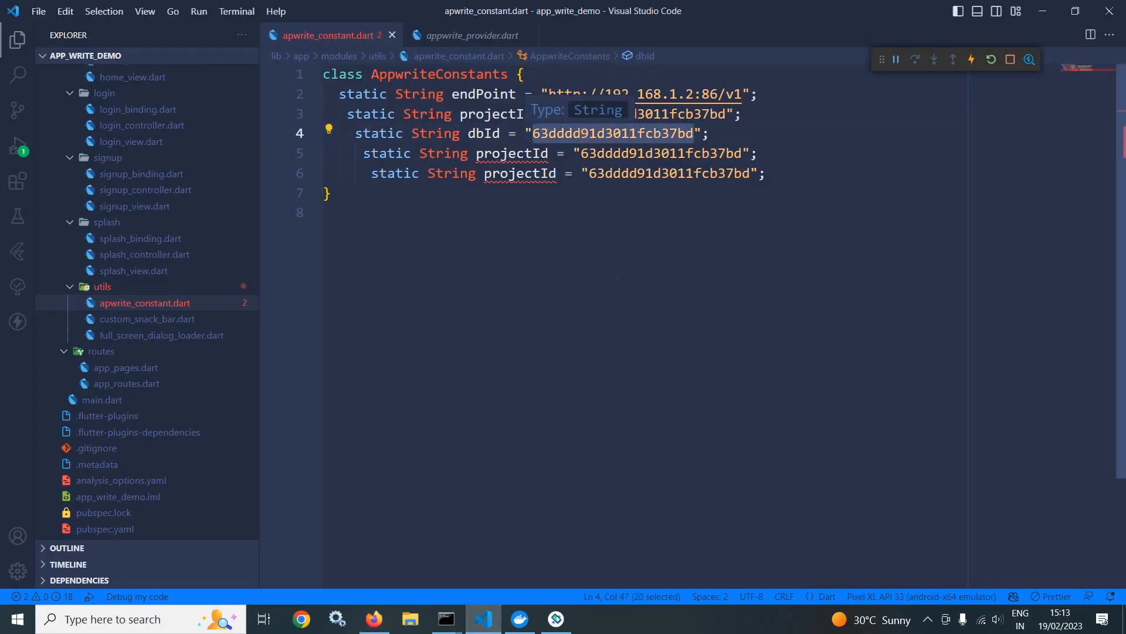
pyautogui.hotkey('ctrl', 'v')
# Step: Rename the duplicated projectId constant on line 5 to employeeCollectionId
pyautogui.click(523, 154)
pyautogui.press('BackSpace')
pyautogui.press('BackSpace')
pyautogui.press('BackSpace')
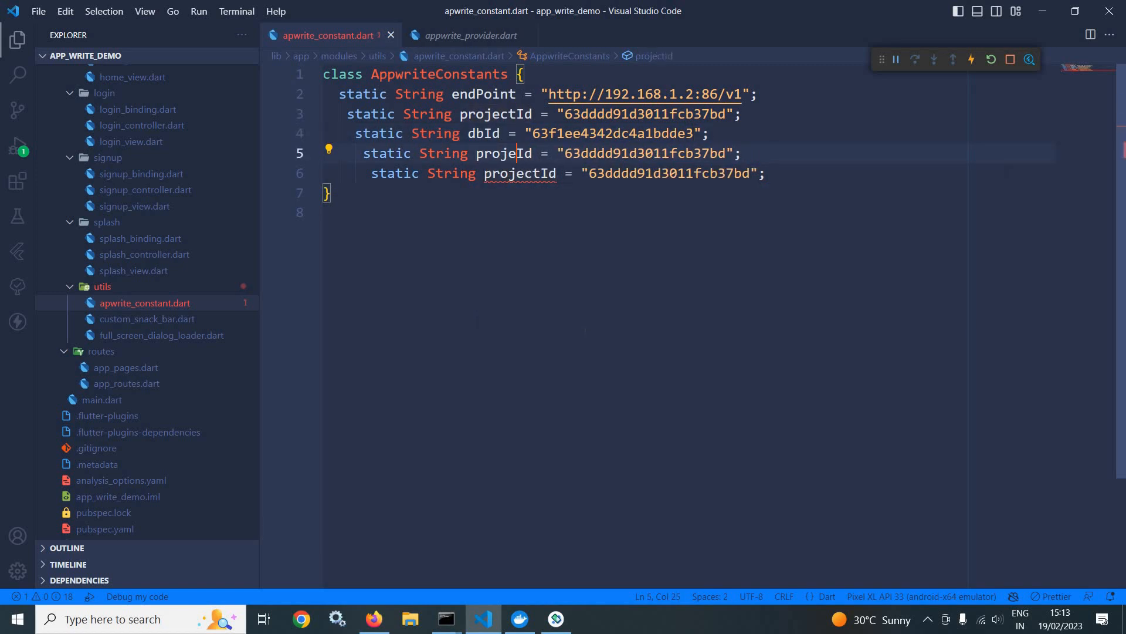
pyautogui.press('BackSpace')
pyautogui.press('BackSpace')
pyautogui.press('BackSpace')
pyautogui.press('BackSpace')
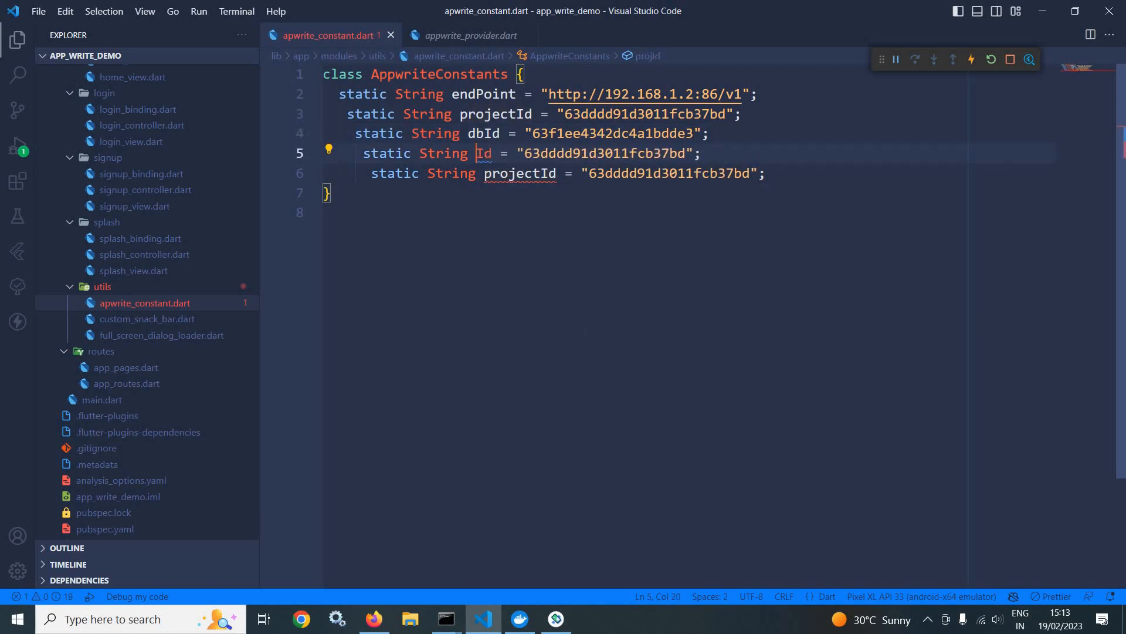
pyautogui.write('employee')
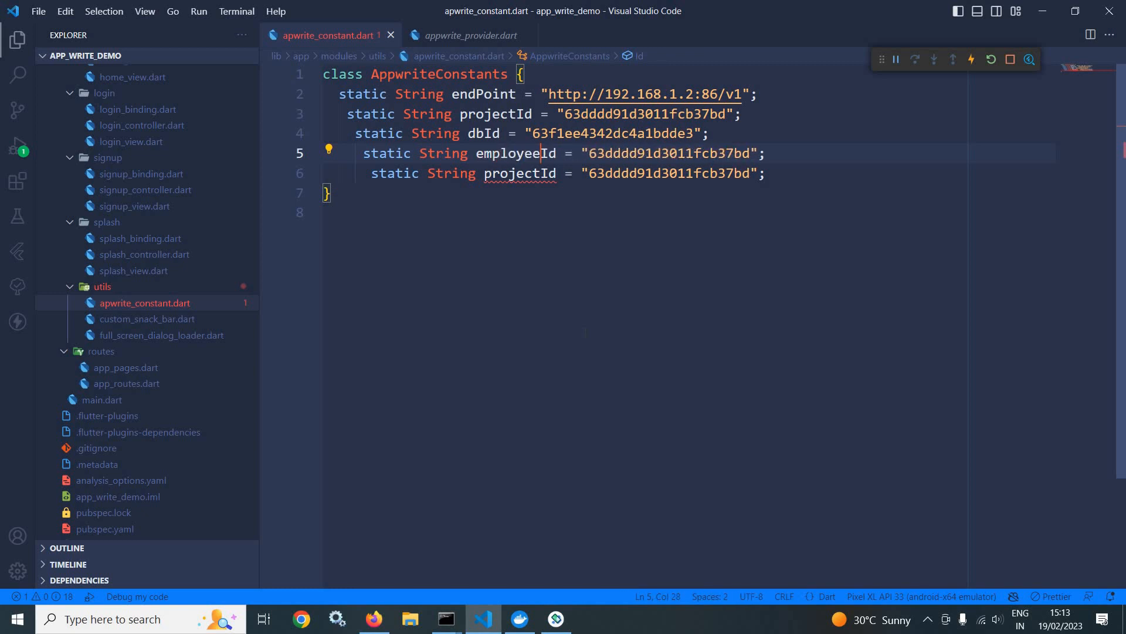
pyautogui.write('Collection')
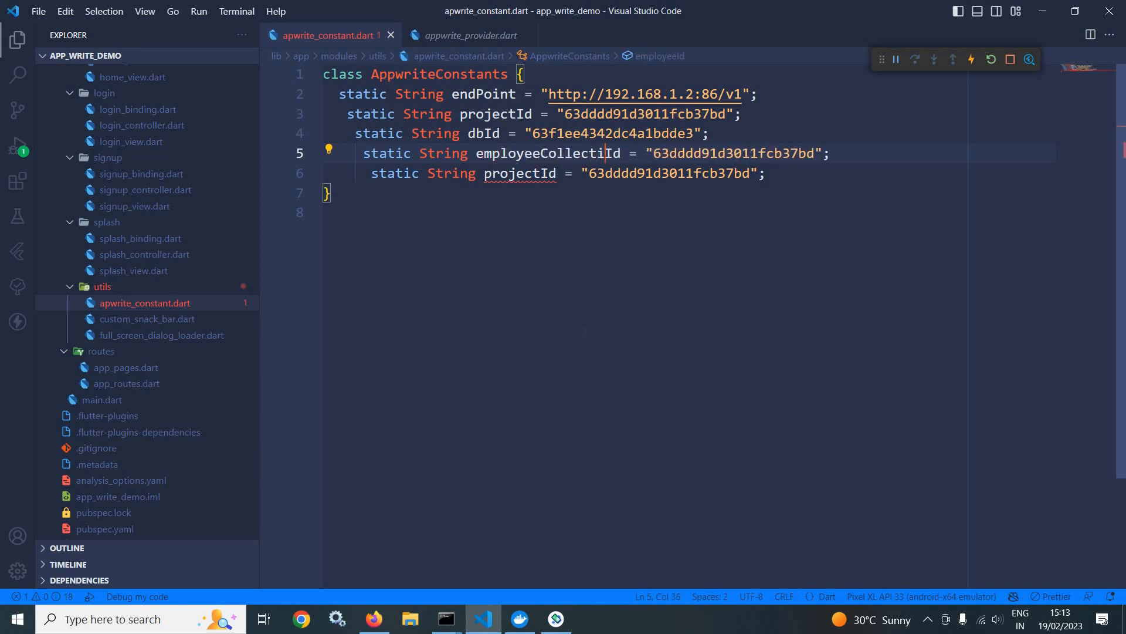
# Step: Copy the Employees collection ID from the RipplesCode database in the Appwrite console and paste it as the employeeCollectionId value in Visual Studio Code
pyautogui.click(374, 618)
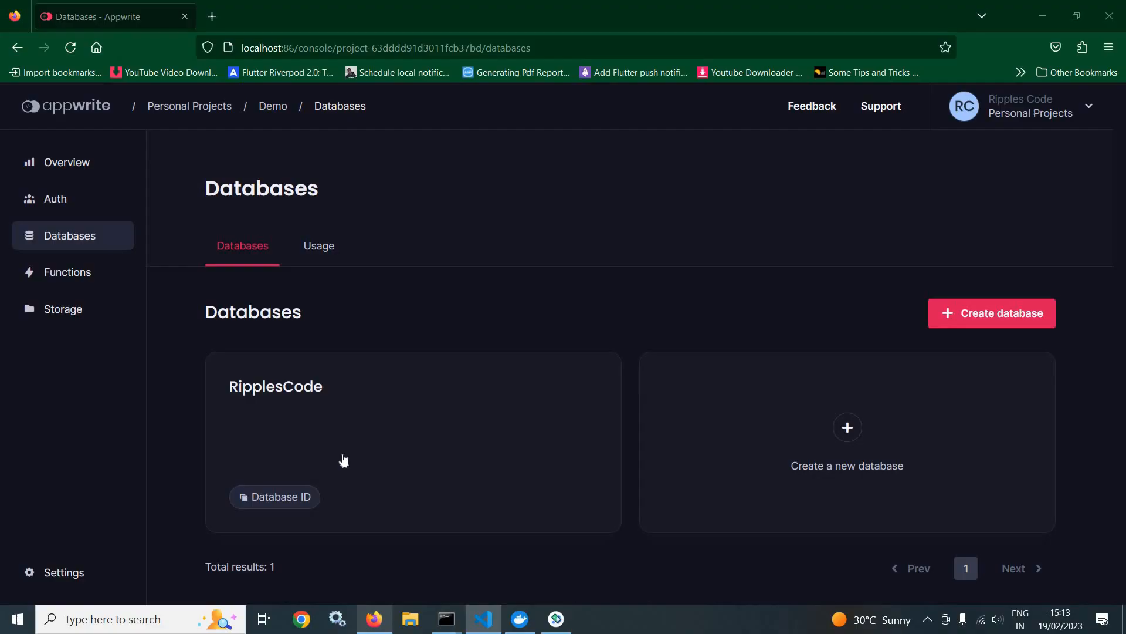
pyautogui.click(267, 406)
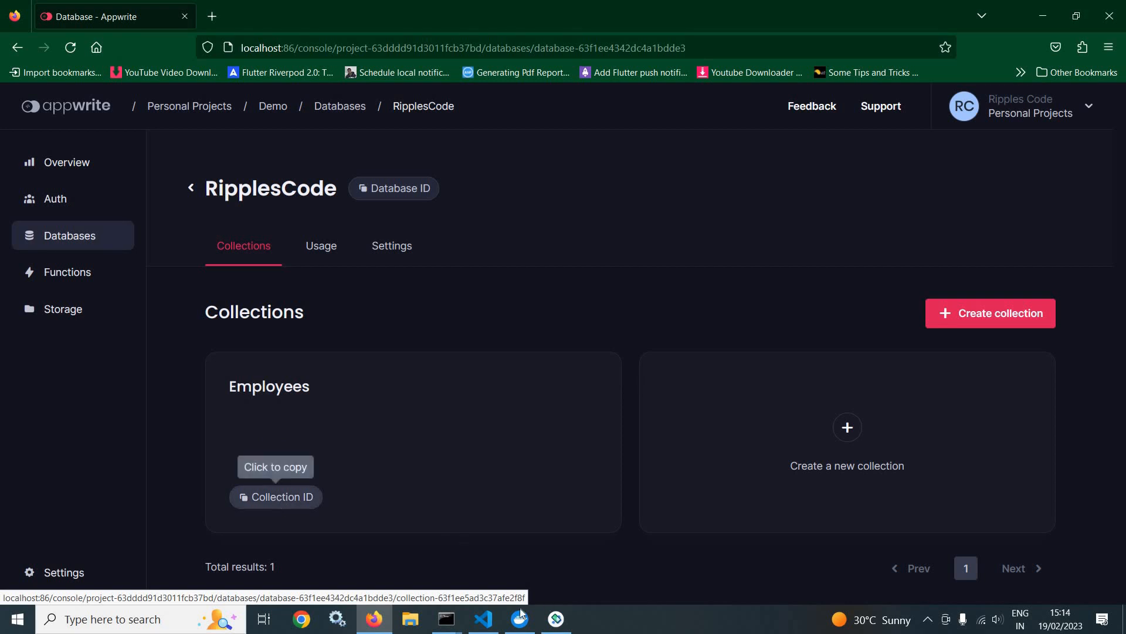
pyautogui.click(281, 503)
pyautogui.click(483, 619)
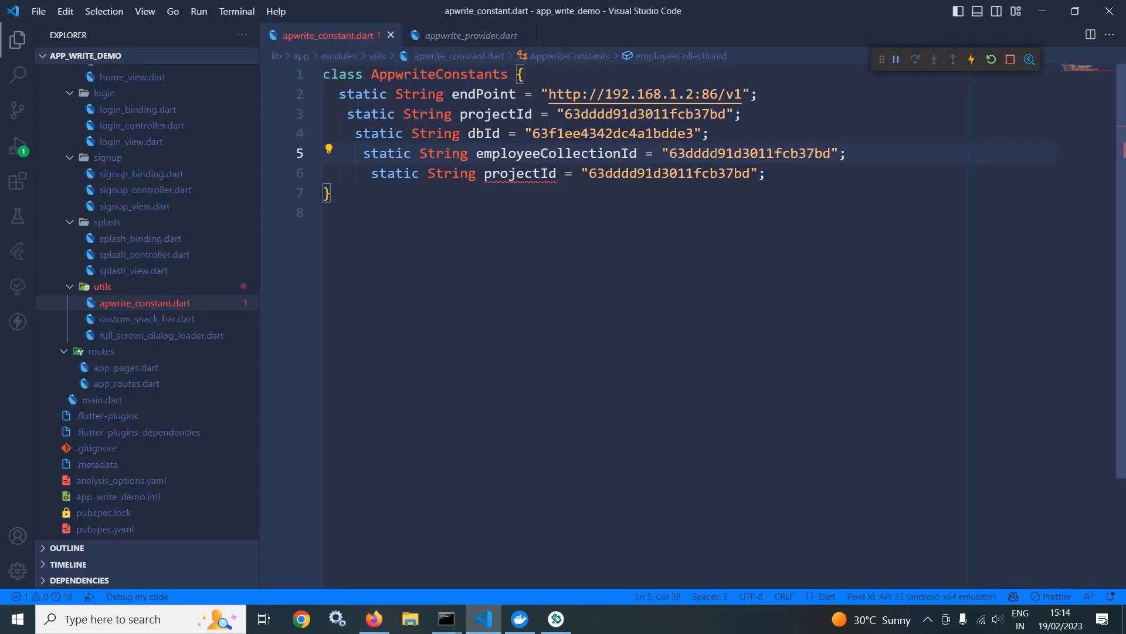
pyautogui.doubleClick(710, 153)
pyautogui.hotkey('ctrl', 'v')
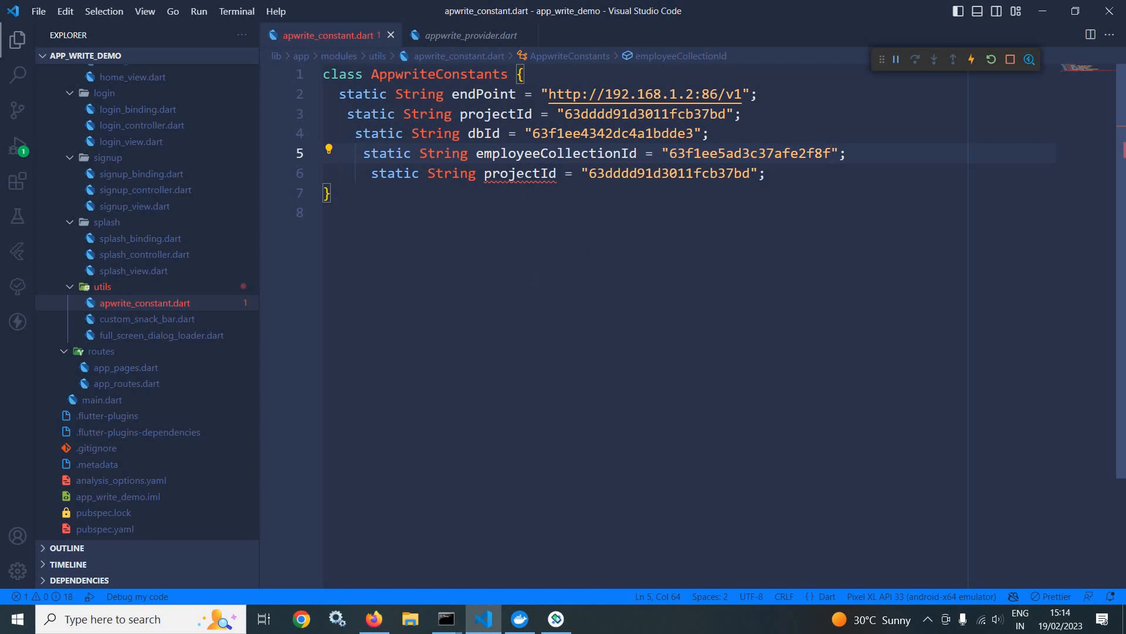
# Step: Rename the remaining duplicated projectId constant on line 6 to employeeBucketId
pyautogui.doubleClick(521, 175)
pyautogui.write('employee')
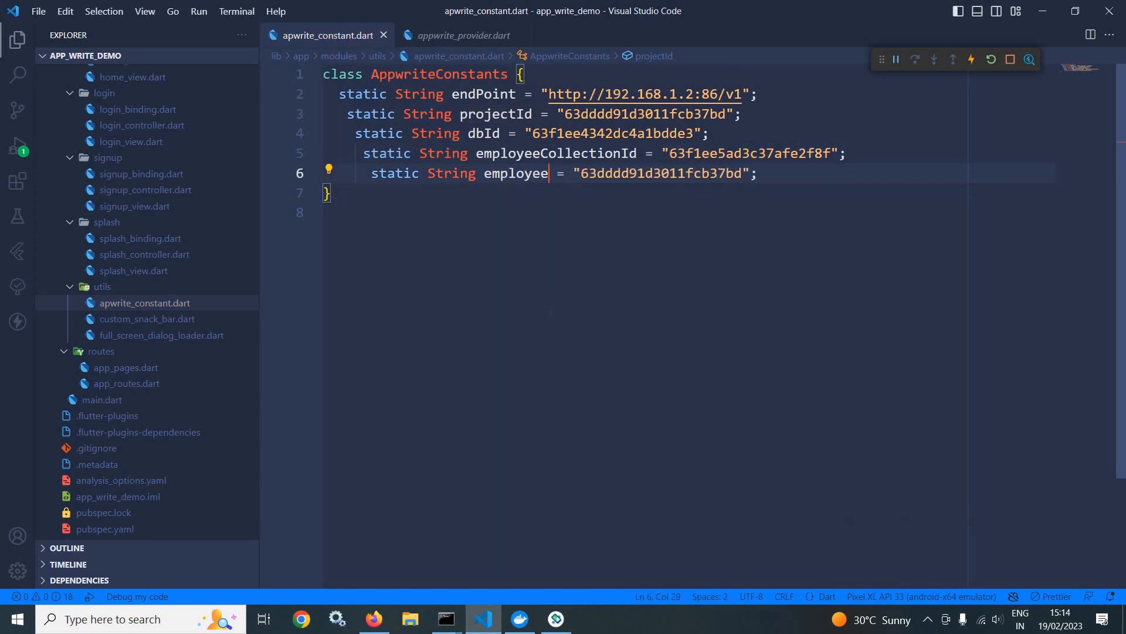
pyautogui.write('Bucket')
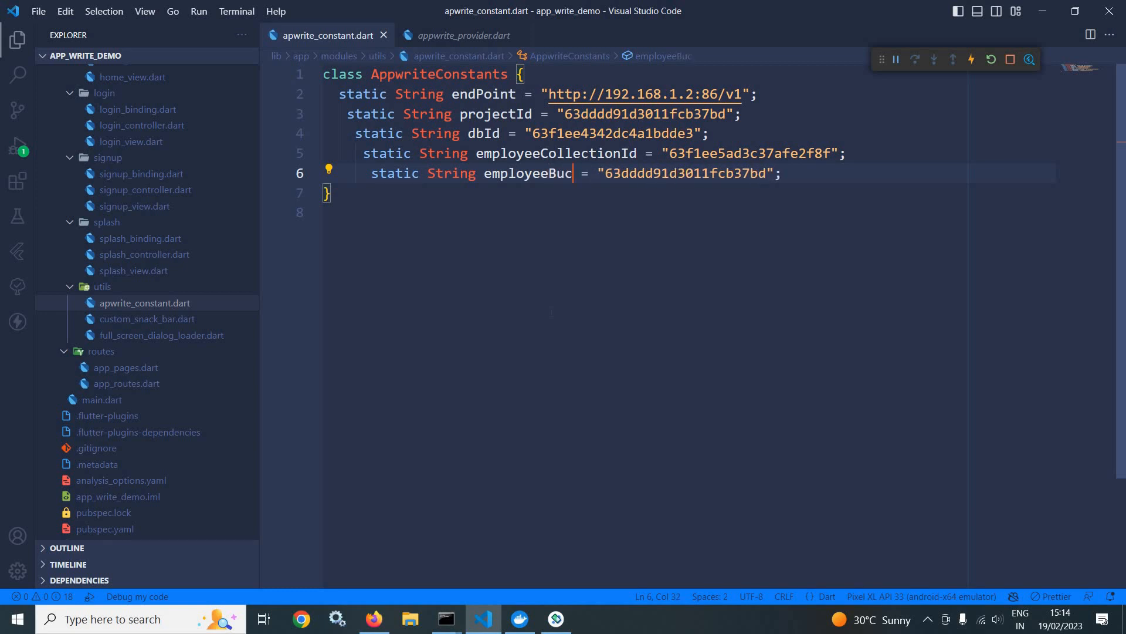
pyautogui.write('Id')
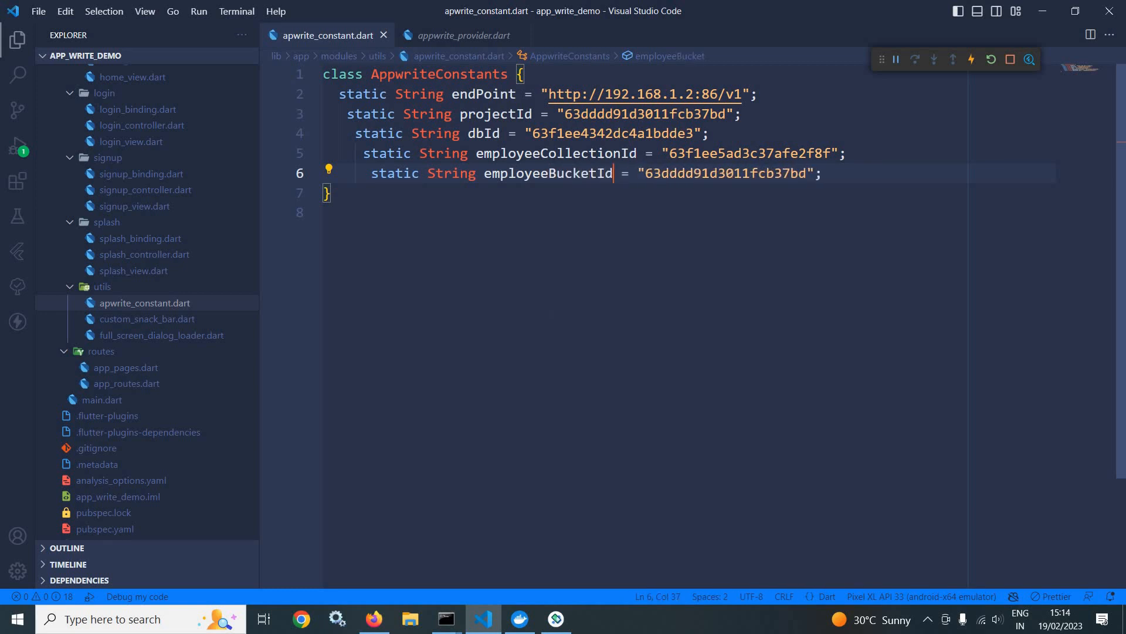
# Step: Copy the Employee bucket ID from Appwrite storage into the employeeBucketId value in Visual Studio Code, and return to appwrite_provider.dart
pyautogui.click(374, 619)
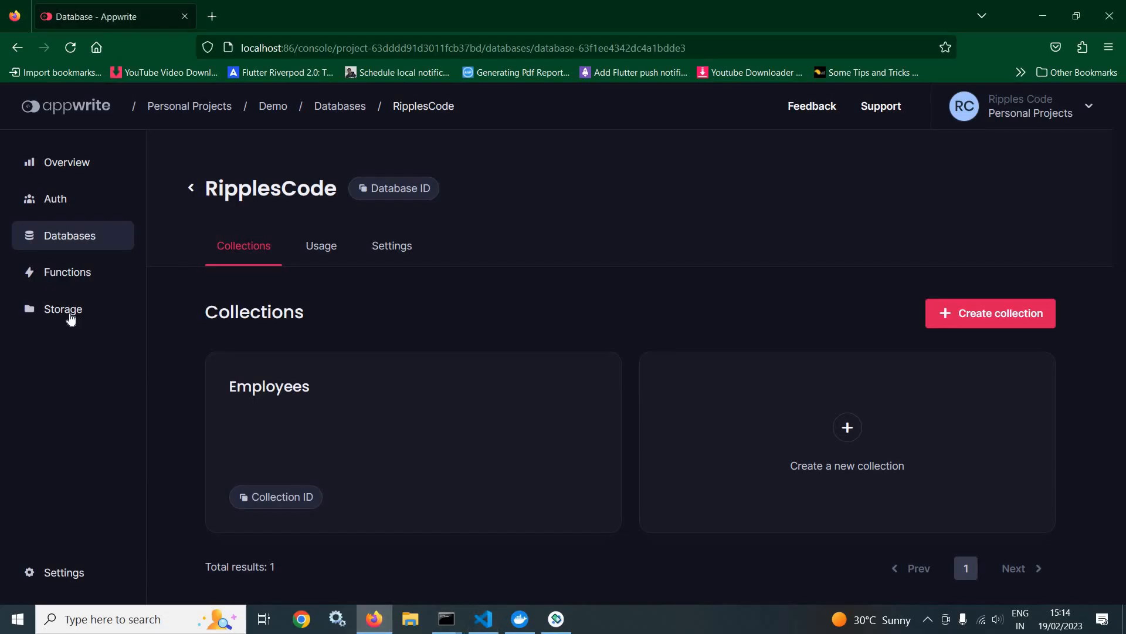
pyautogui.click(69, 311)
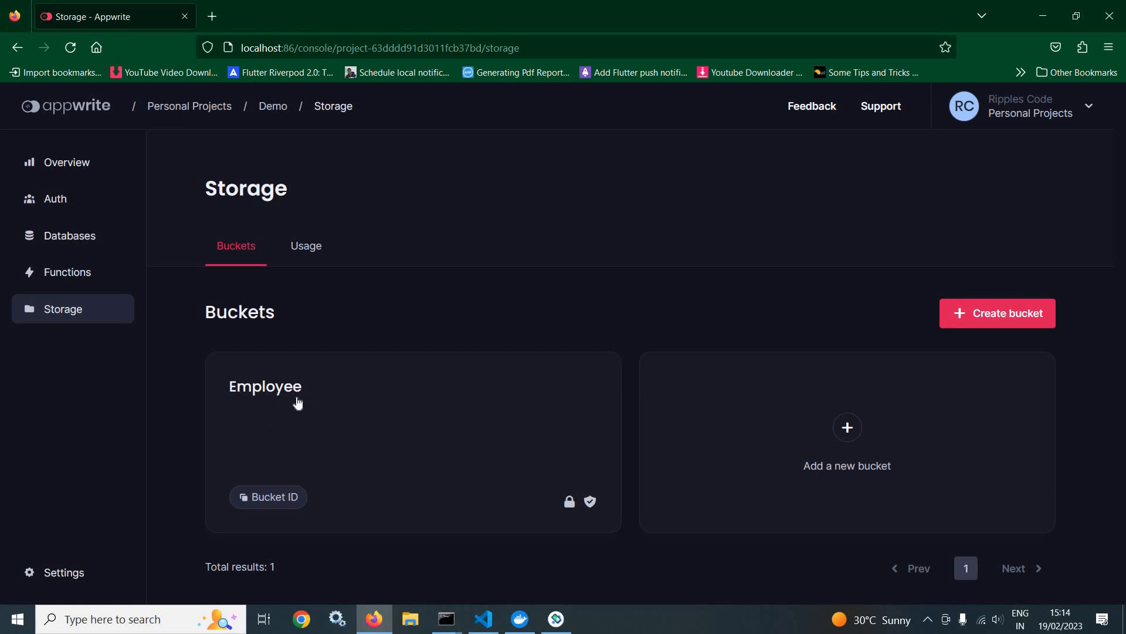
pyautogui.click(276, 499)
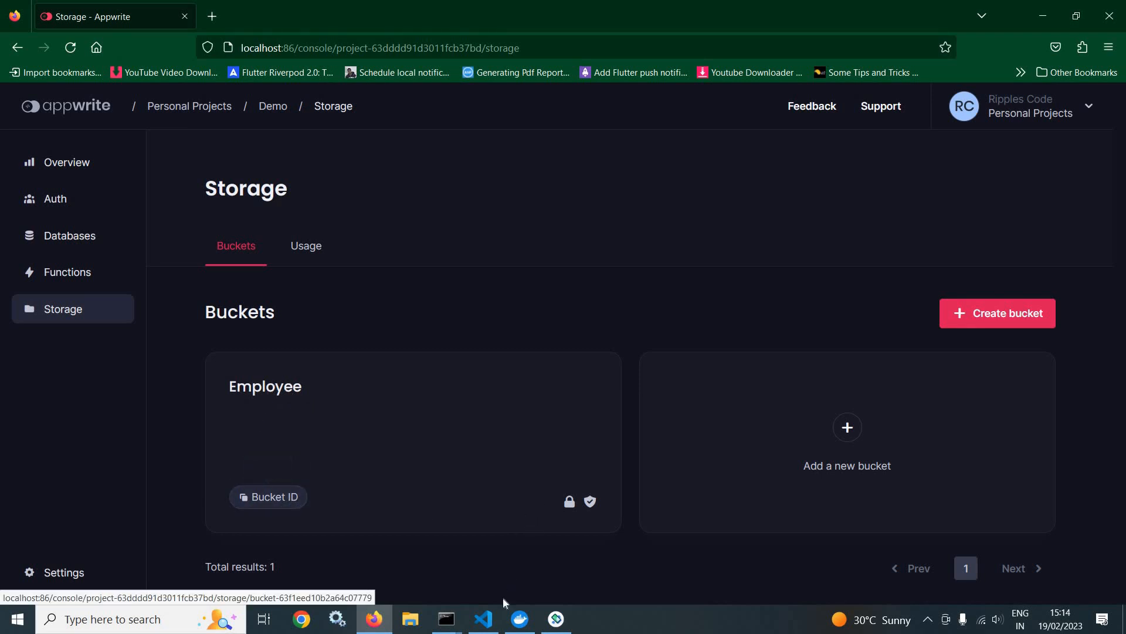
pyautogui.click(485, 619)
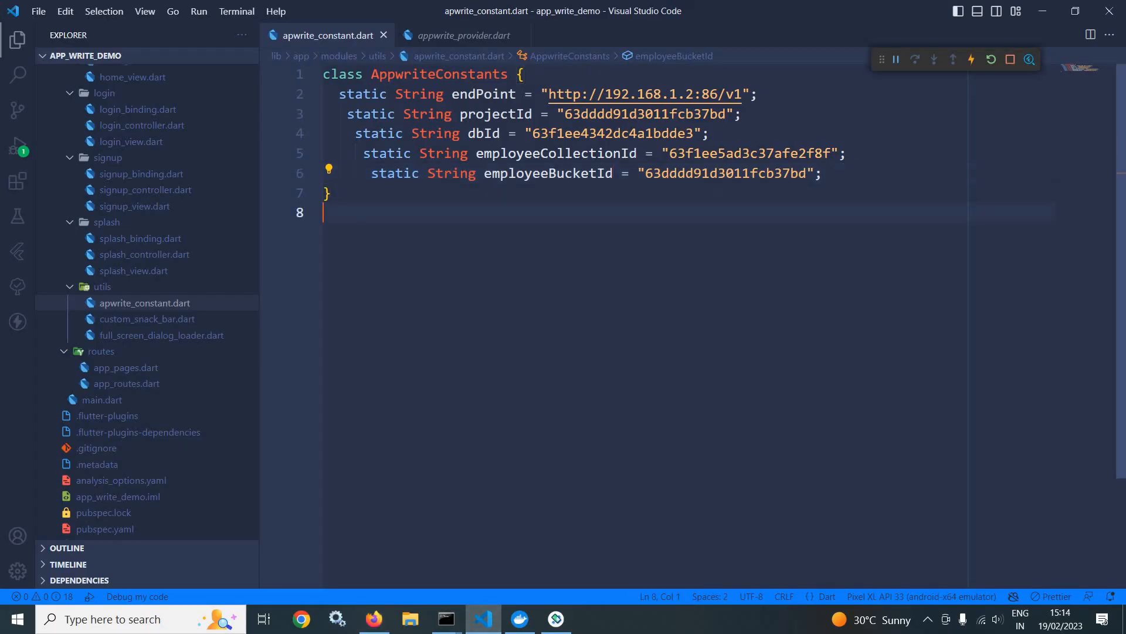
pyautogui.doubleClick(696, 173)
pyautogui.hotkey('ctrl', 'v')
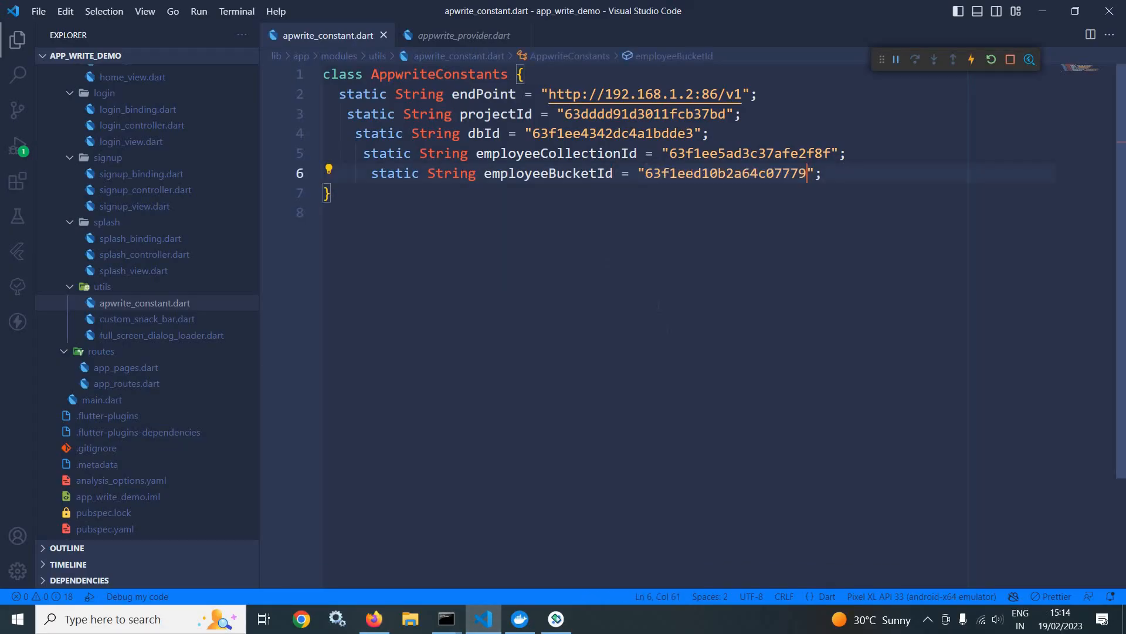
pyautogui.click(464, 35)
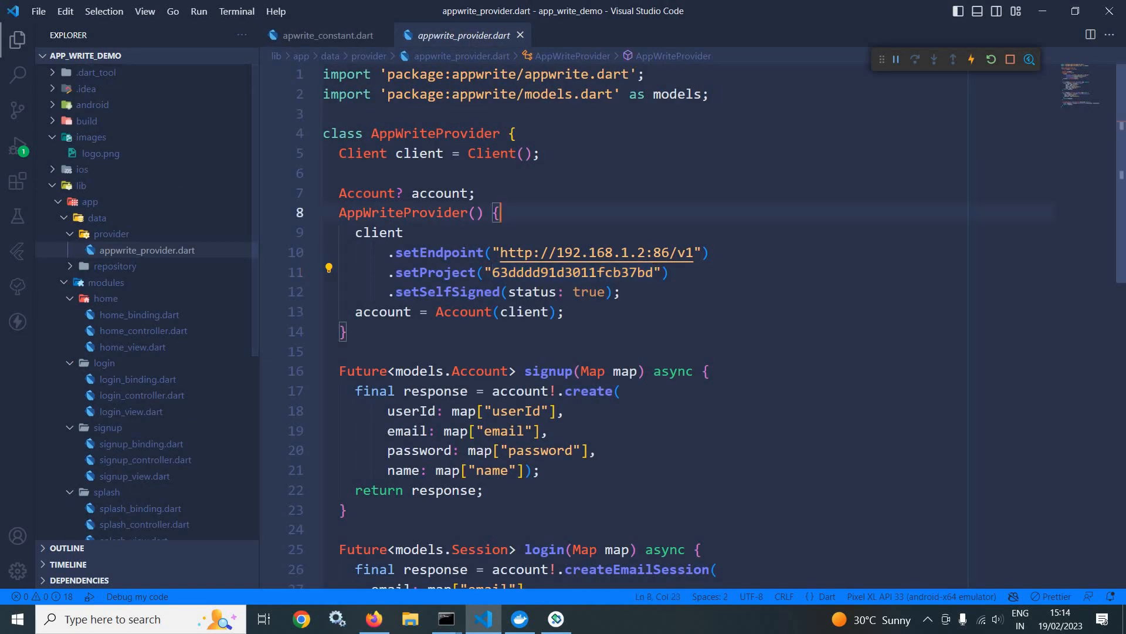
# Step: Replace the hard-coded URL in the setEndpoint call with AppwriteConstants.endPoint, auto-importing the constants file
pyautogui.moveTo(694, 252); pyautogui.dragTo(500, 253)
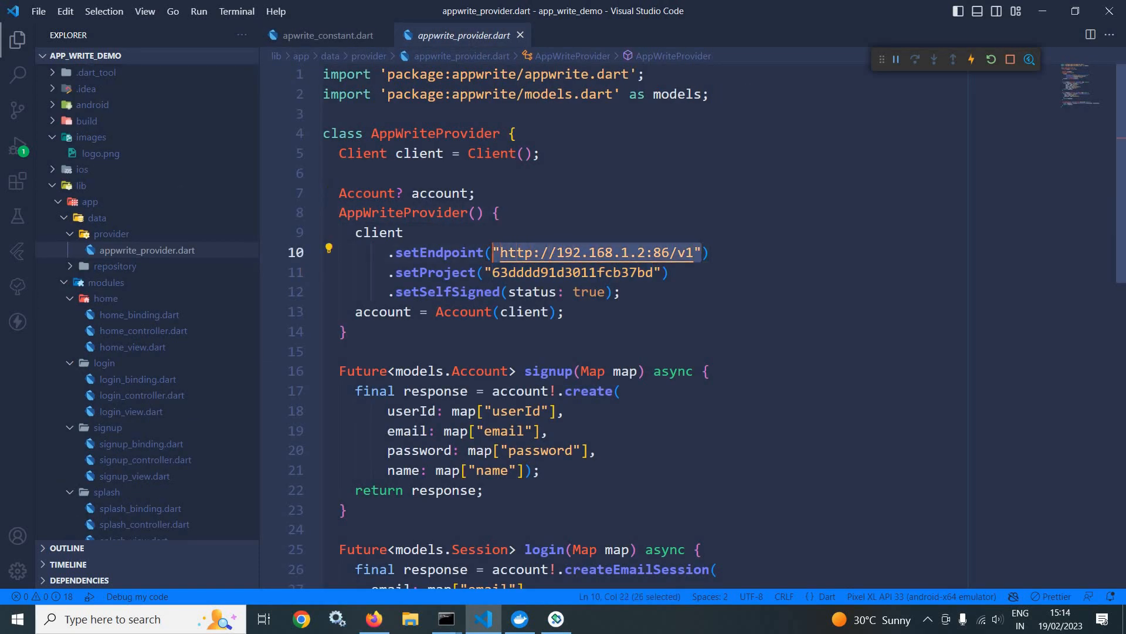
pyautogui.write('App')
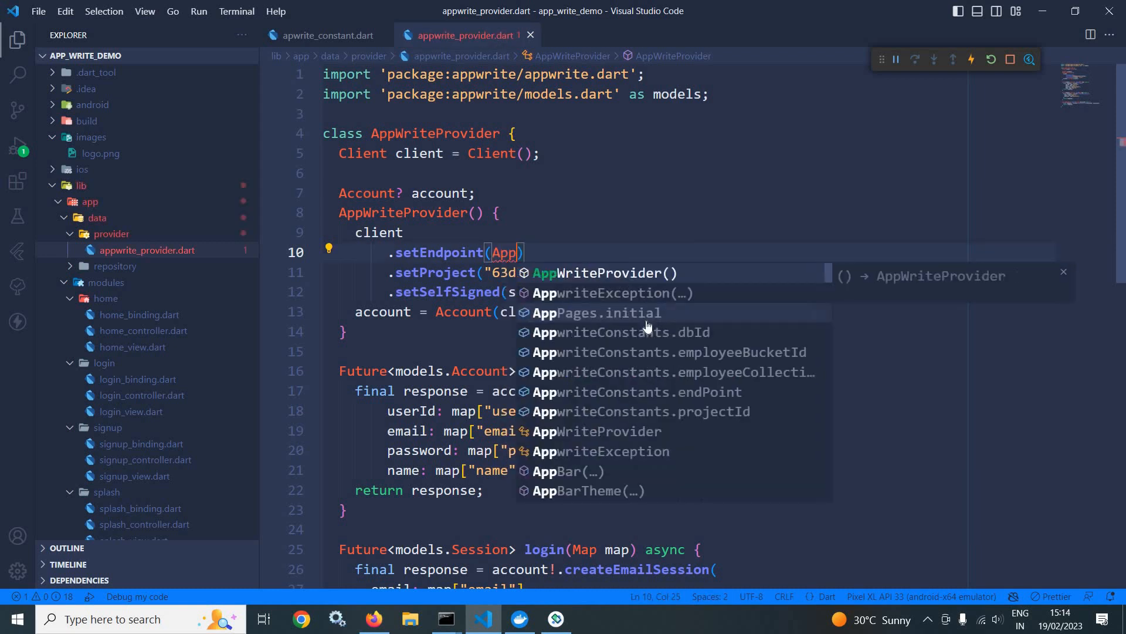
pyautogui.write('write')
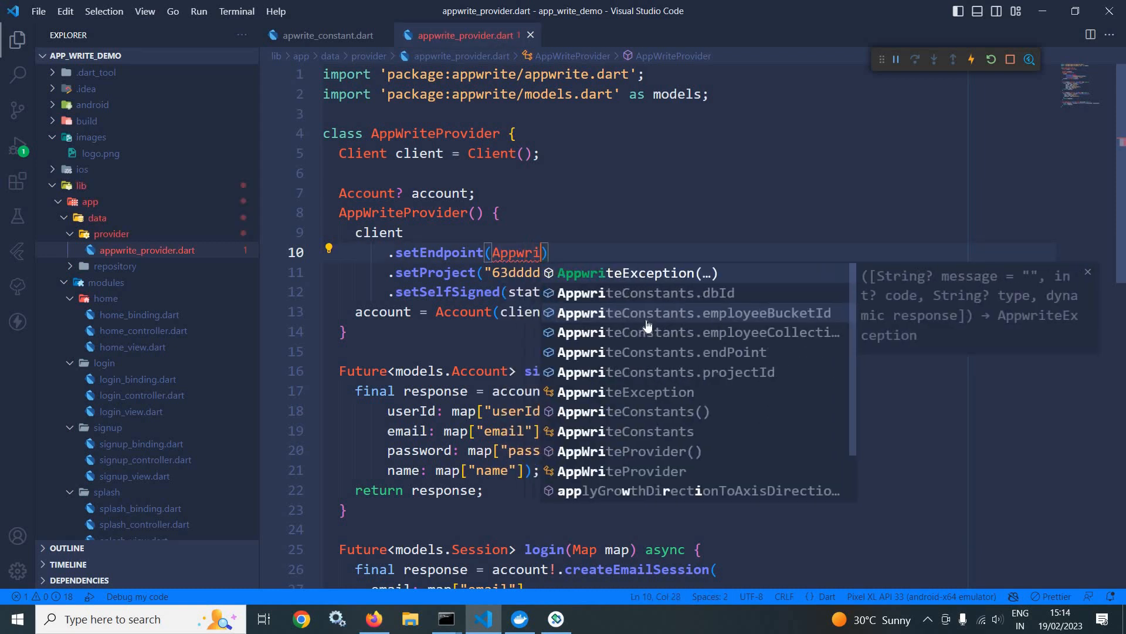
pyautogui.write('C')
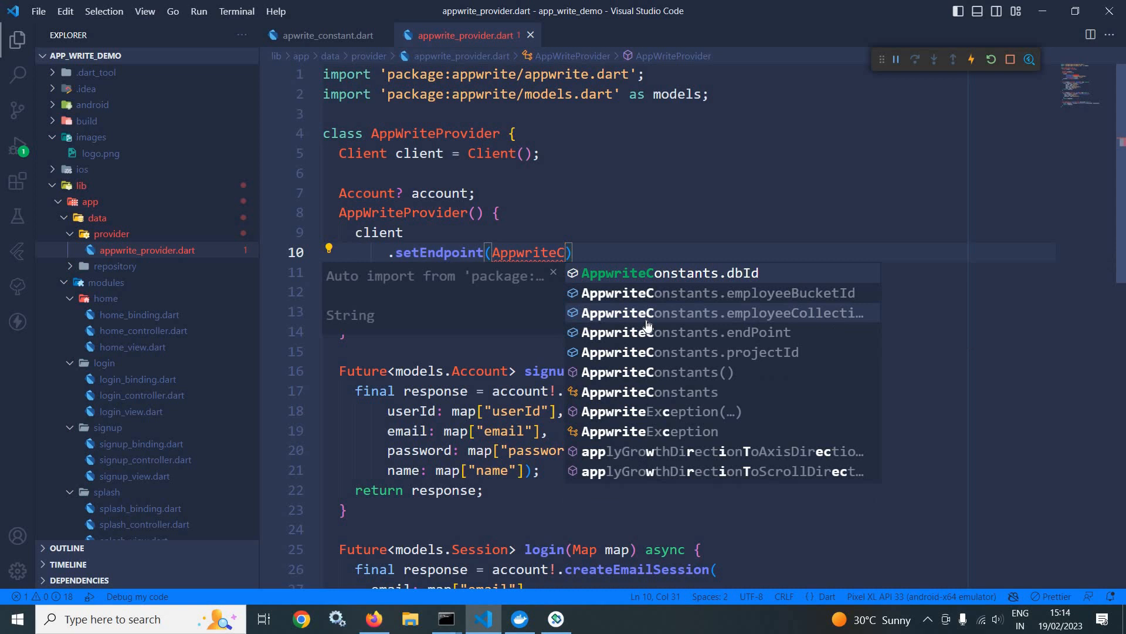
pyautogui.press('Return')
pyautogui.press('BackSpace')
pyautogui.press('BackSpace')
pyautogui.press('BackSpace')
pyautogui.press('BackSpace')
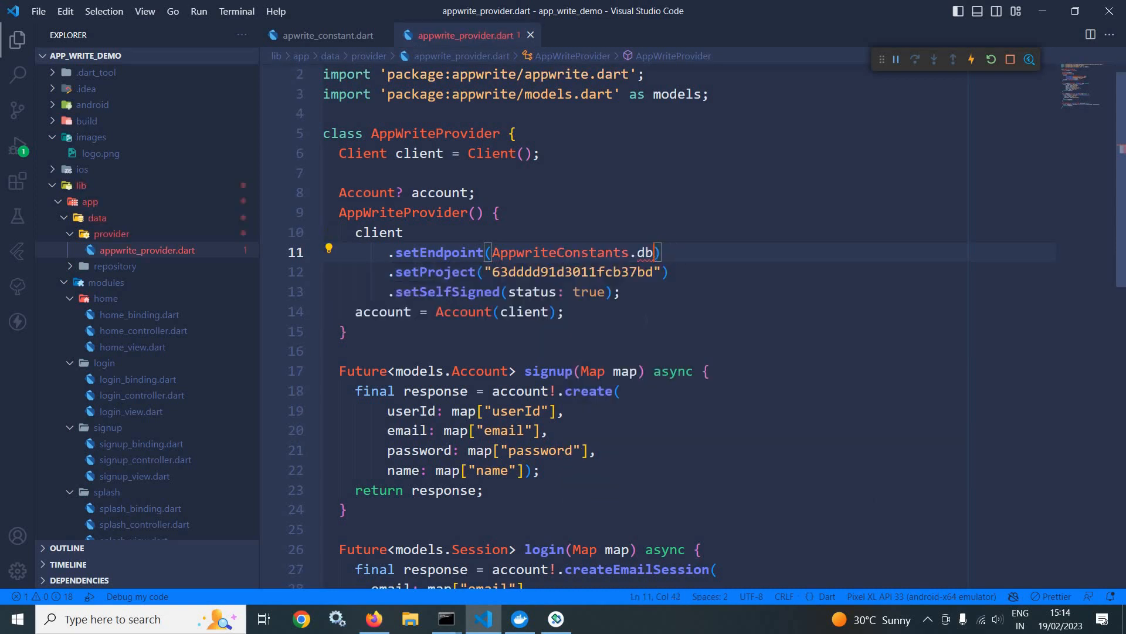
pyautogui.write('en')
pyautogui.press('Return')
# Step: Replace the hard-coded ID in the setProject call with AppwriteConstants.projectId, and return to apwrite_constant.dart
pyautogui.moveTo(493, 252); pyautogui.dragTo(703, 254)
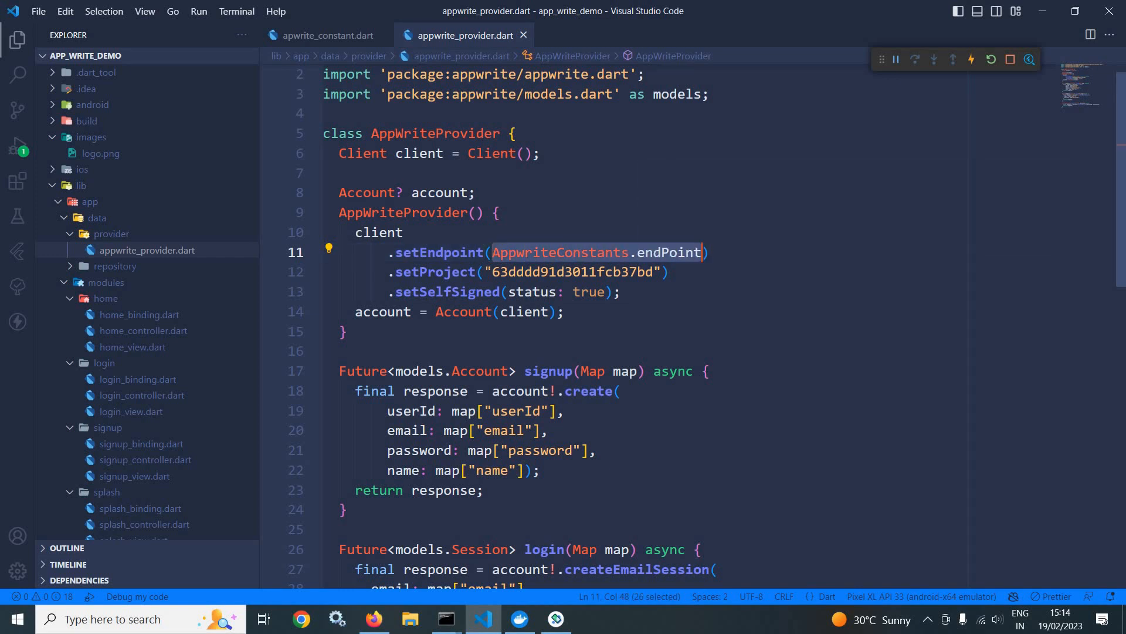
pyautogui.moveTo(484, 272); pyautogui.dragTo(654, 271)
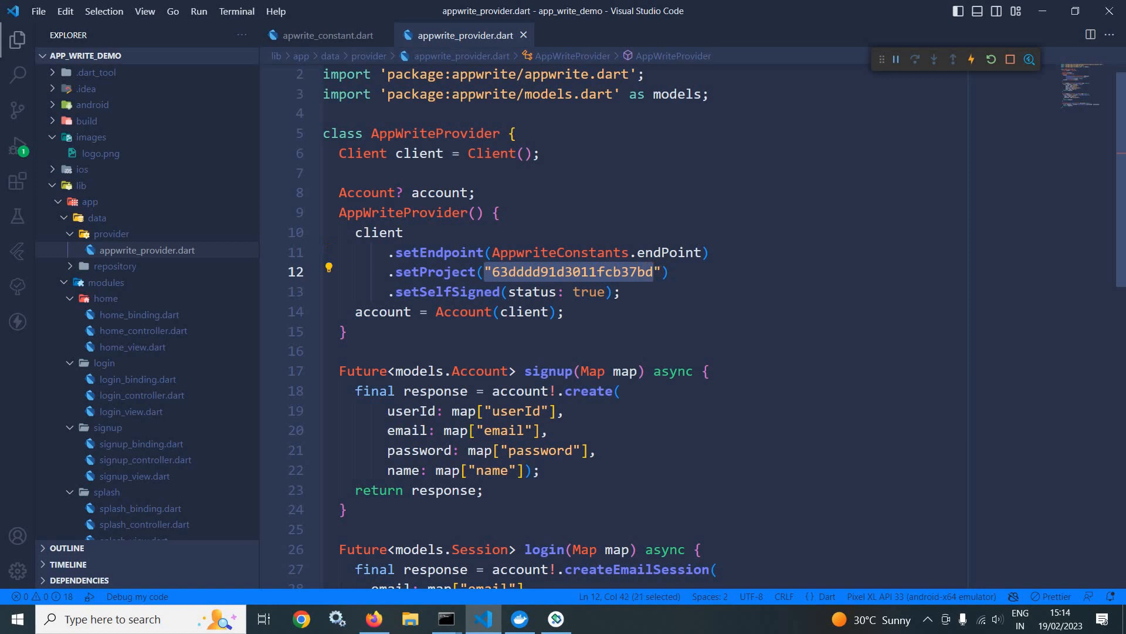
pyautogui.hotkey('ctrl', 'v')
pyautogui.click(721, 335)
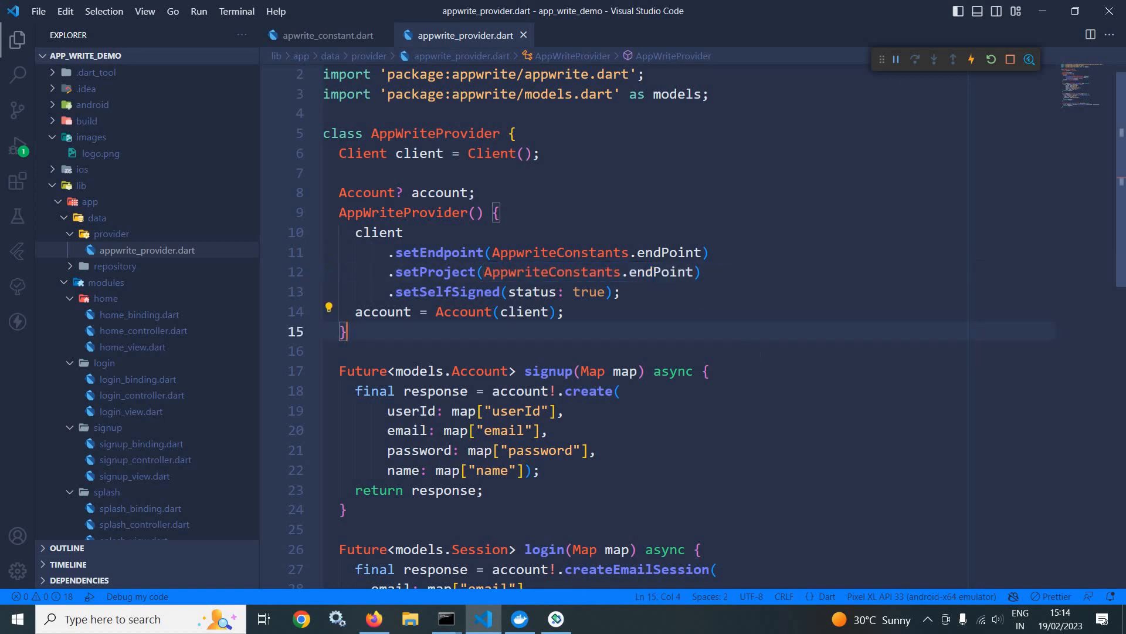
pyautogui.doubleClick(663, 272)
pyautogui.write('pro')
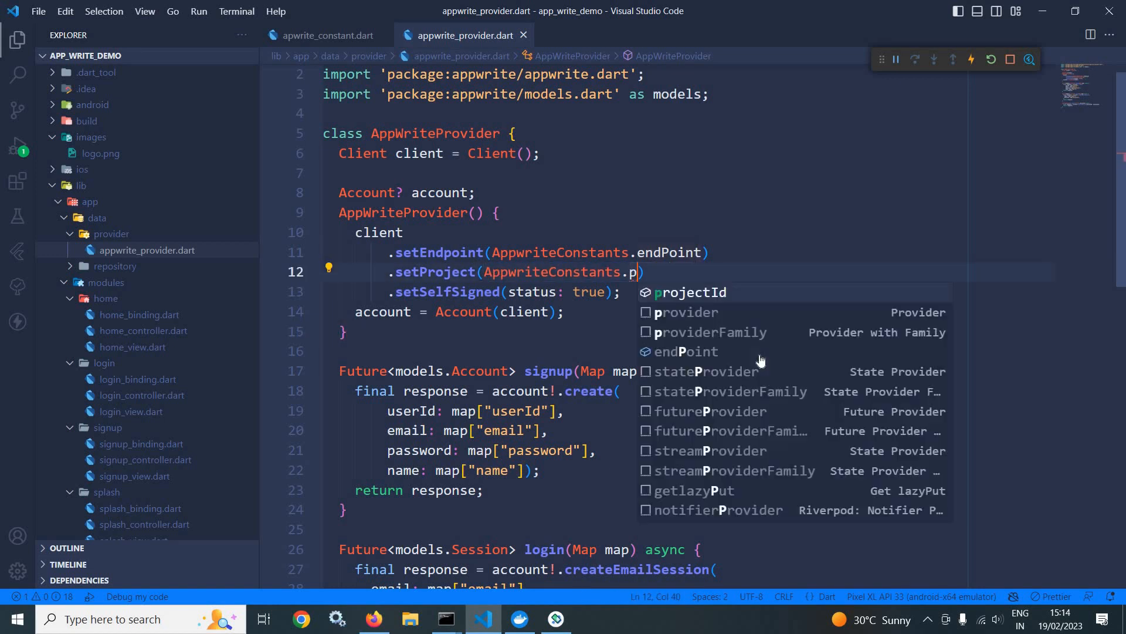
pyautogui.press('Return')
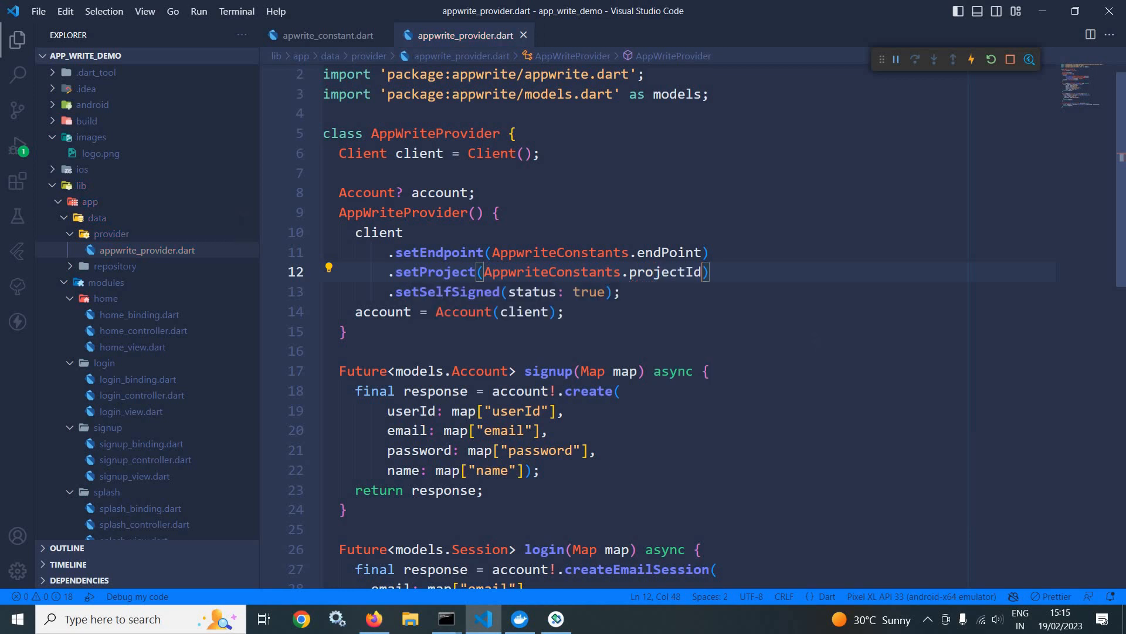
pyautogui.scroll(-1, 645, 328)
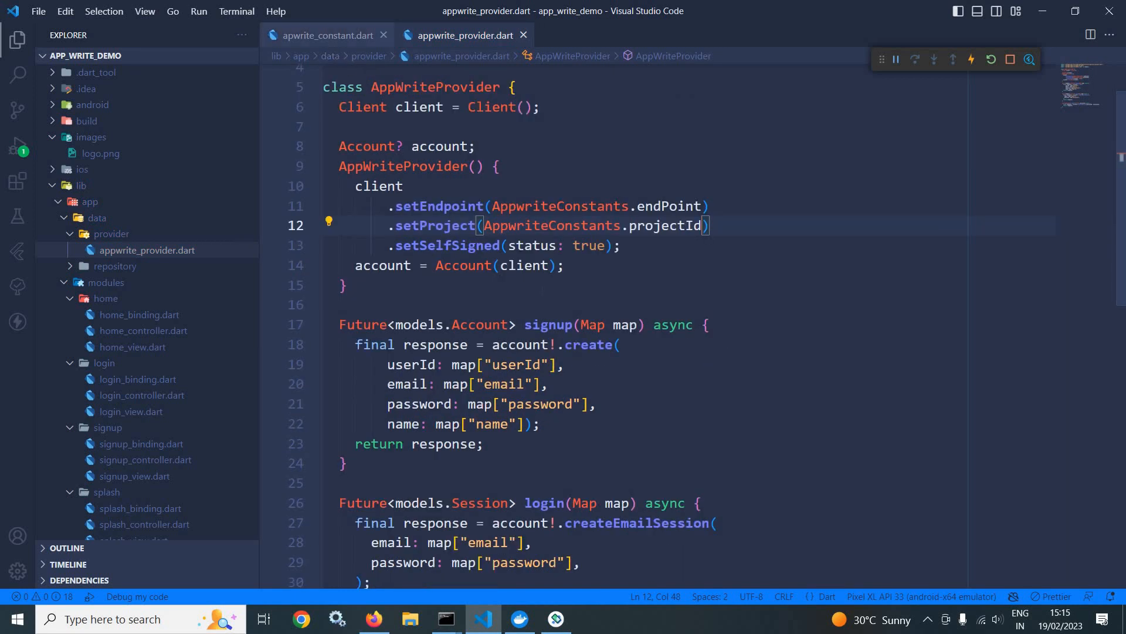
pyautogui.click(326, 36)
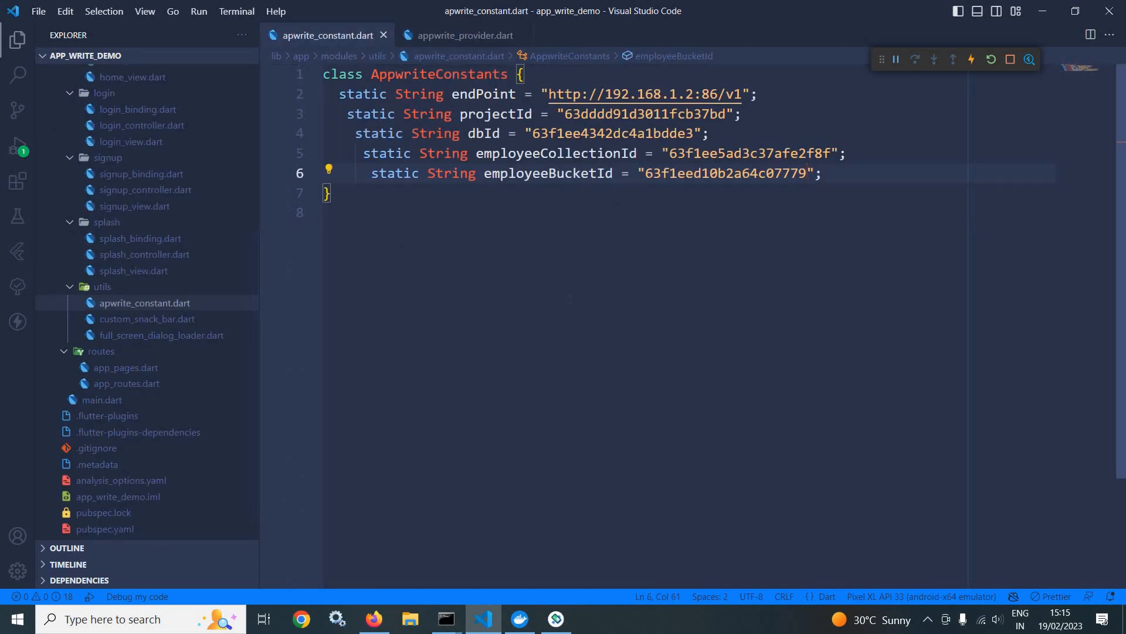